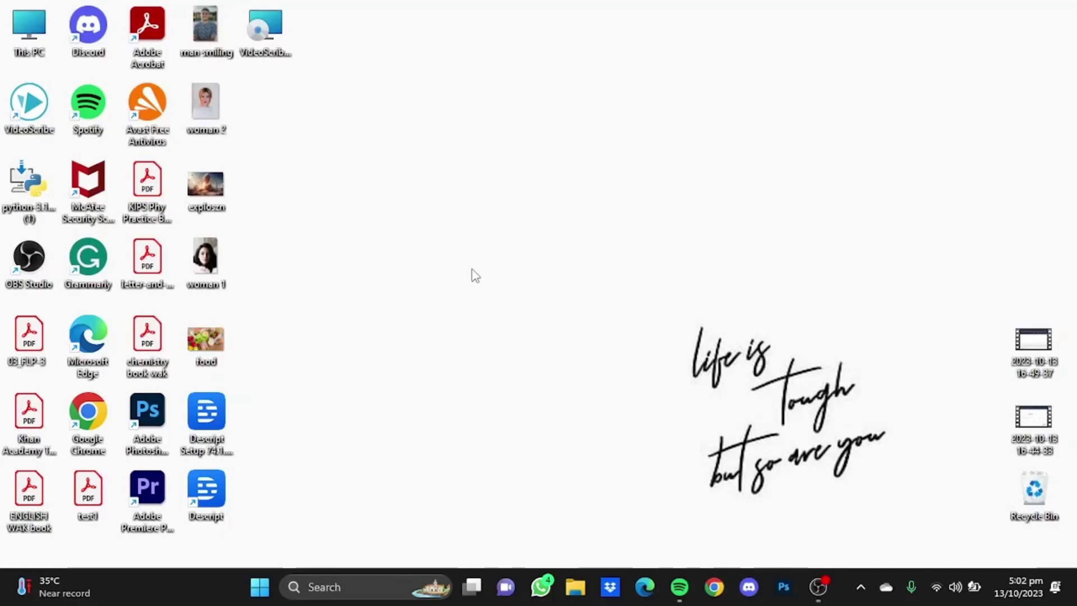
- Launch Chrome and search 'lovo ai' to reach the LOVO AI homepage
click(713, 586)
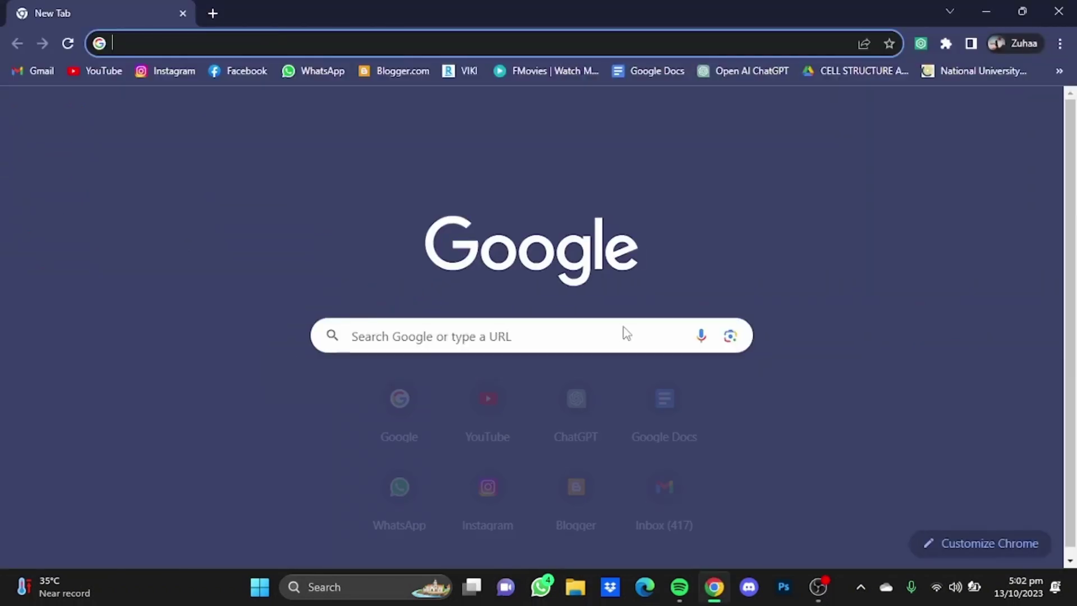
text(lovo ai)
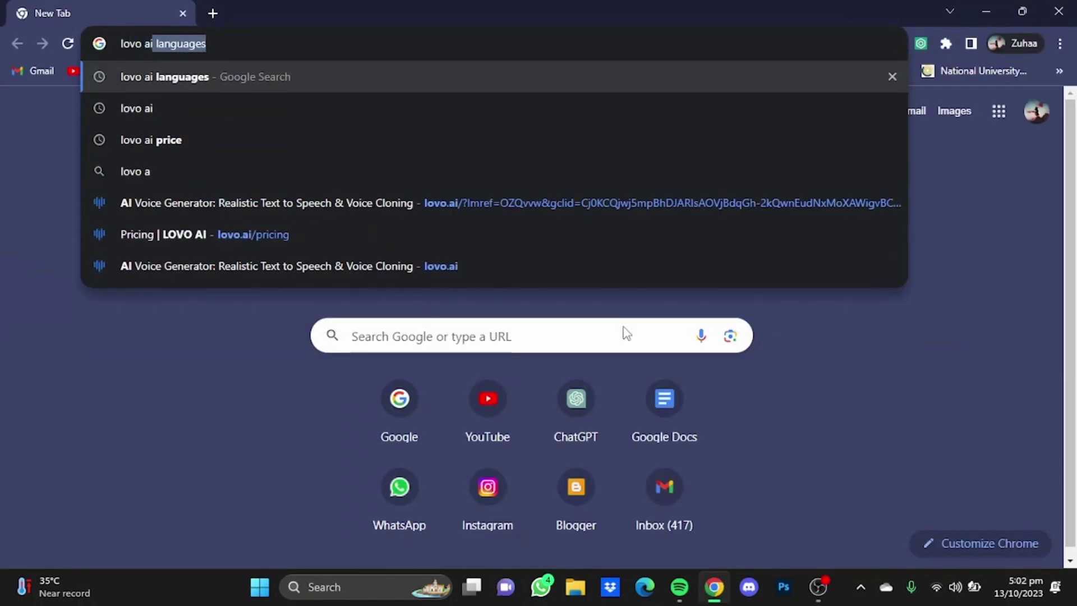
key(Return)
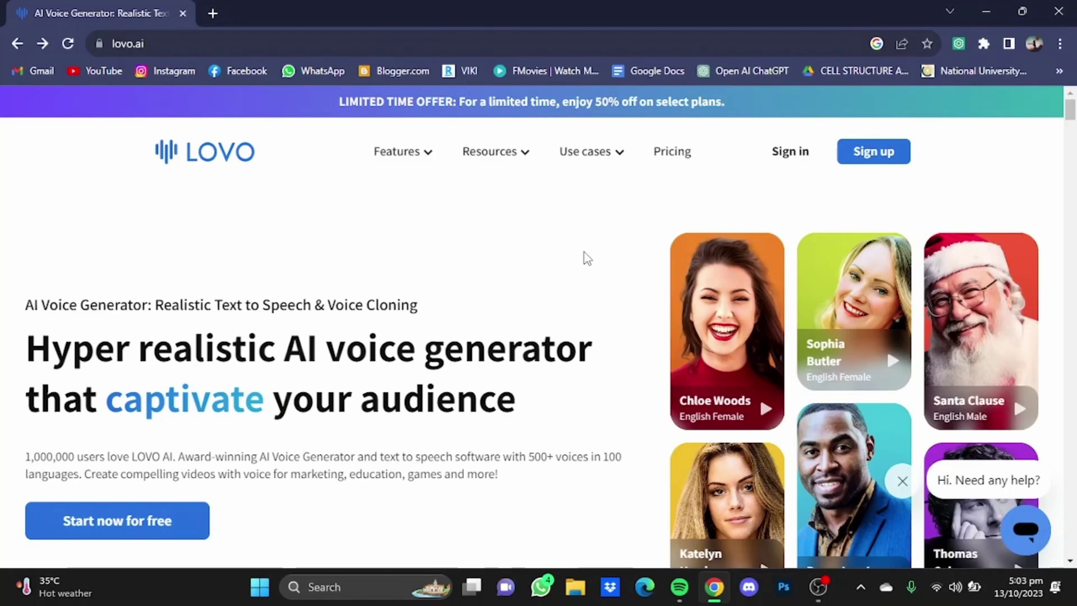
- Open LOVO's Pricing page and scroll through the plan cards
click(672, 151)
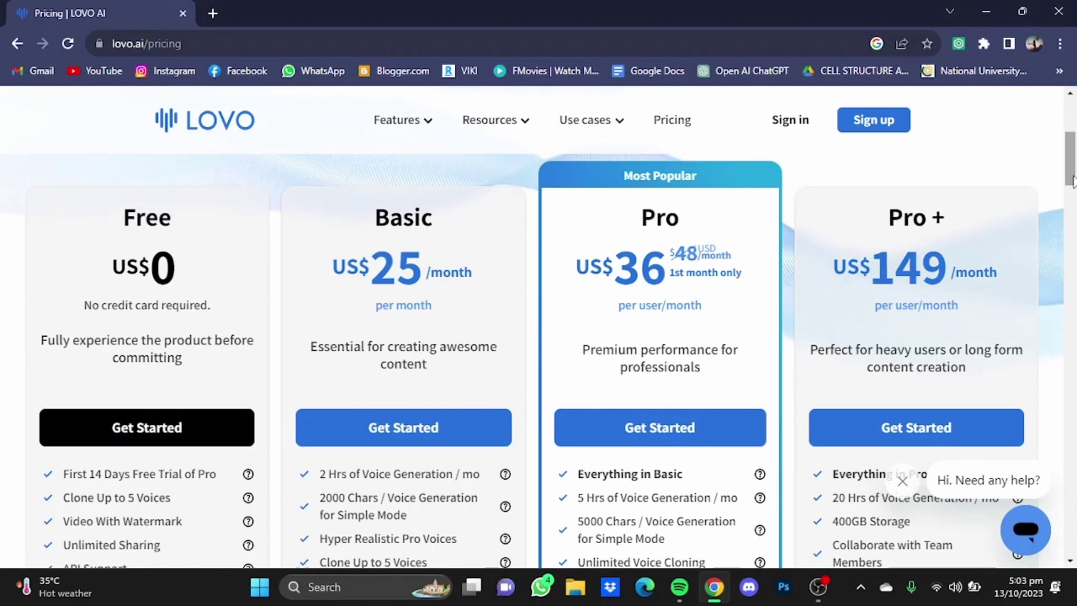
drag(1071, 167, 1072, 181)
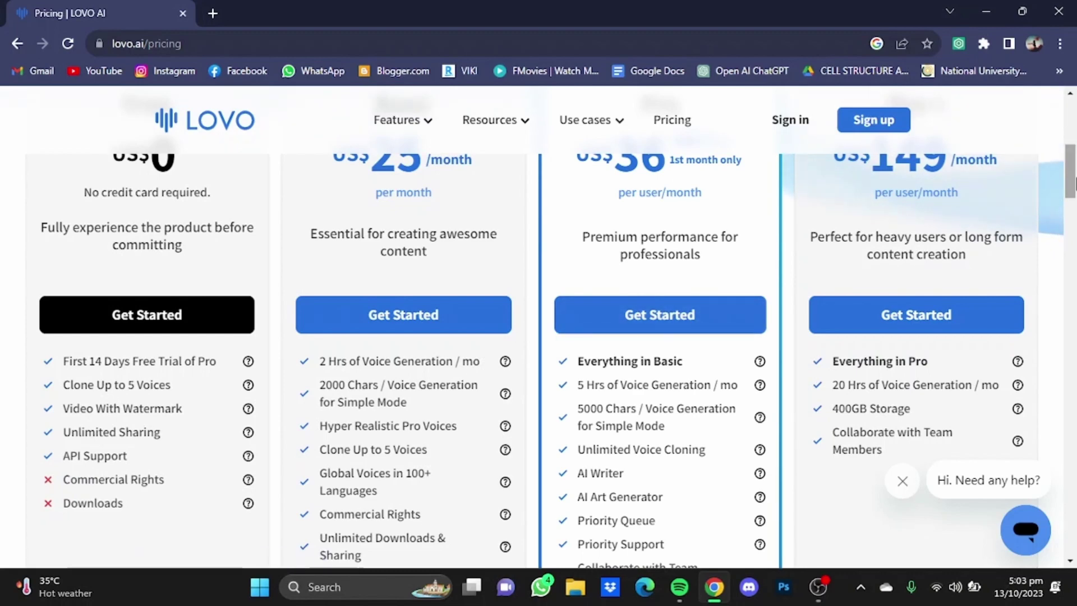
drag(1073, 183, 1073, 169)
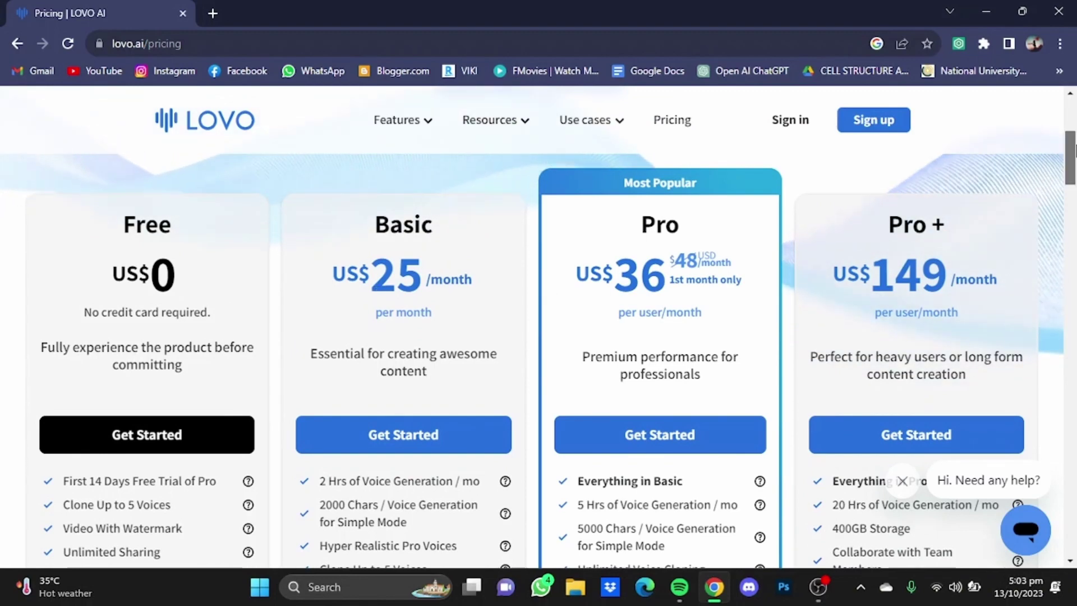
drag(1072, 153, 1073, 171)
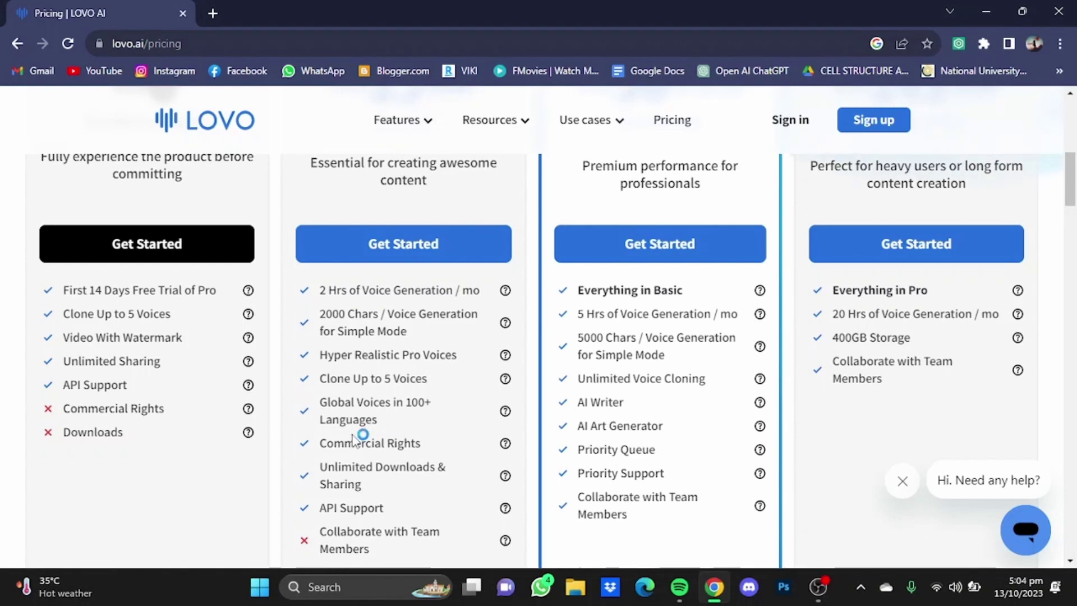
scroll(809, 163, up, 3)
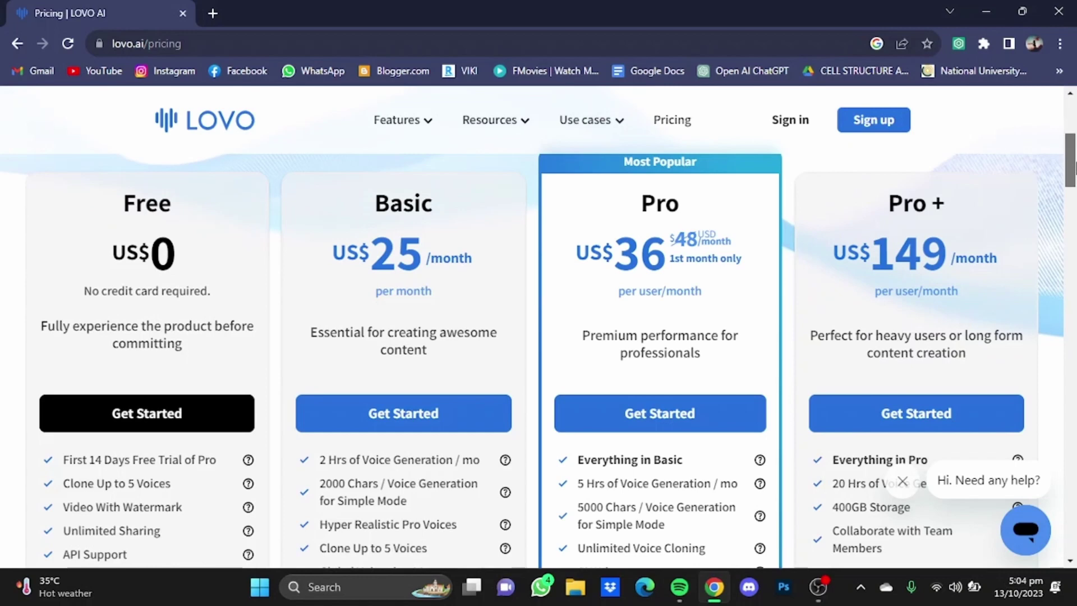
drag(1071, 168, 1073, 194)
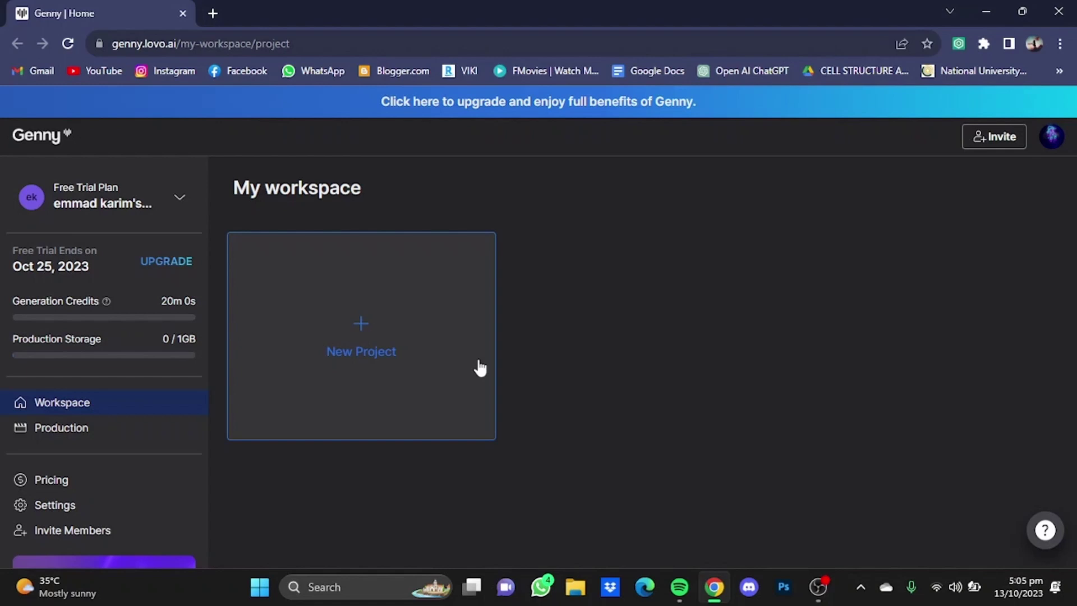
- Create a new Untitled project in Advanced Mode
click(440, 389)
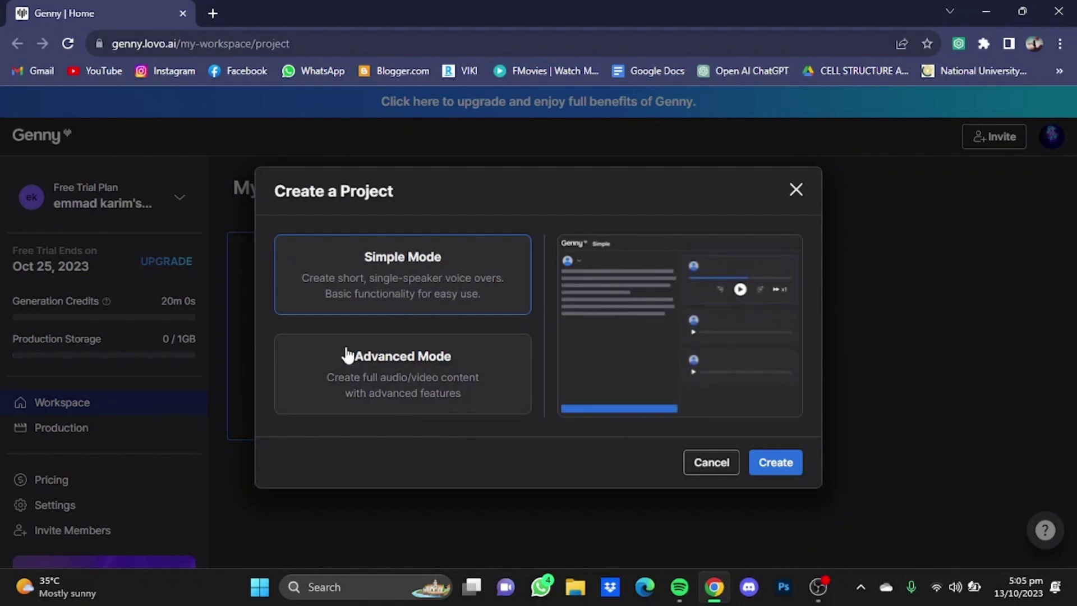
click(436, 370)
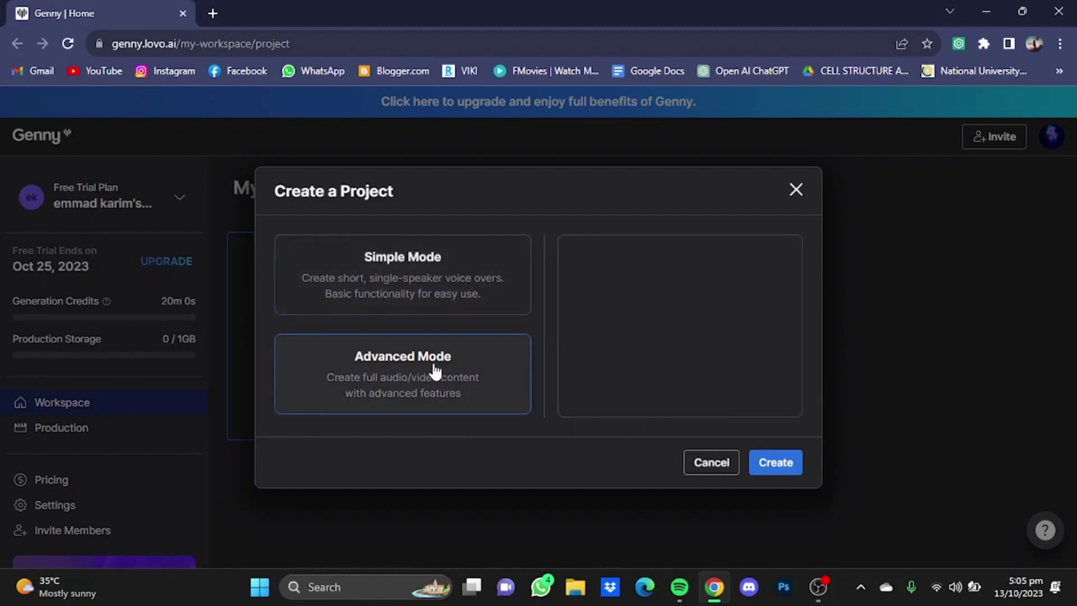
click(798, 462)
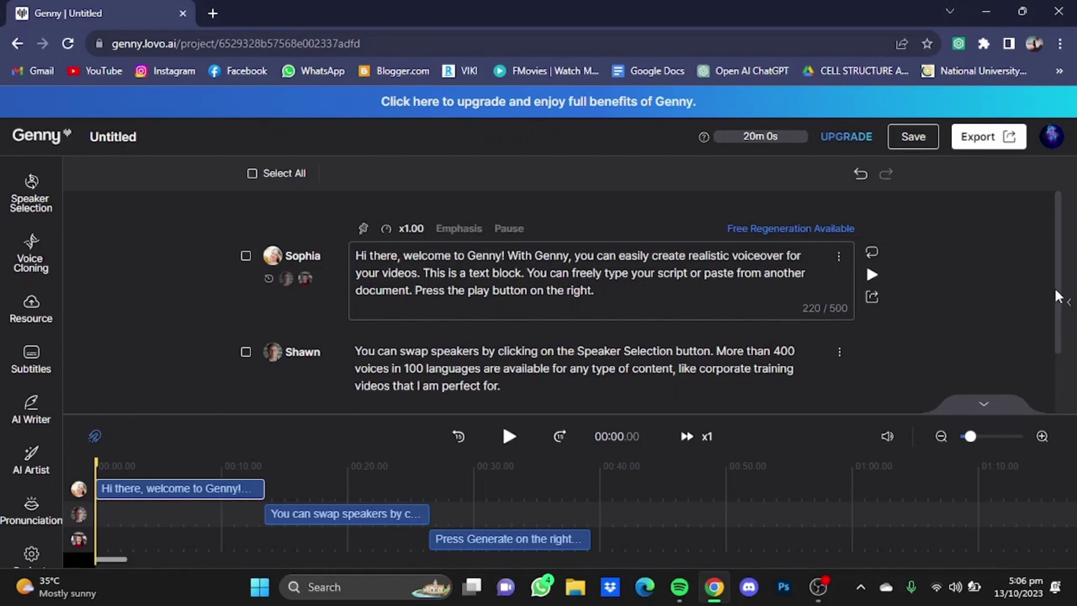
- Open the voice choices for Sophia's first script block
scroll(1057, 295, down, 2)
scroll(1058, 296, up, 2)
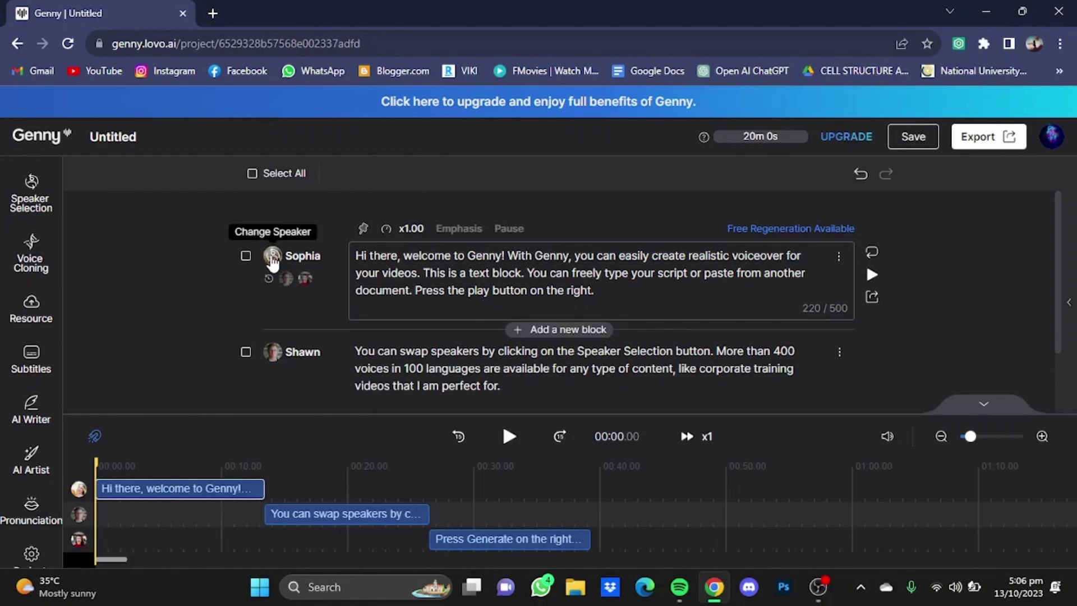
click(273, 258)
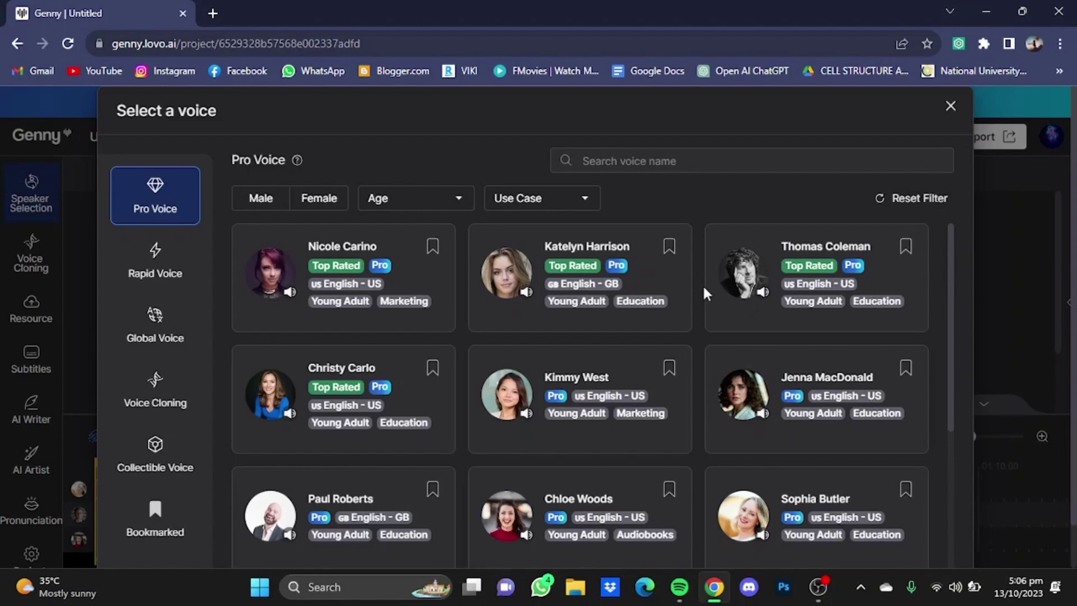
- Preview the Thomas Coleman, Christy Carlo and Mike Belford Pro voices
click(749, 270)
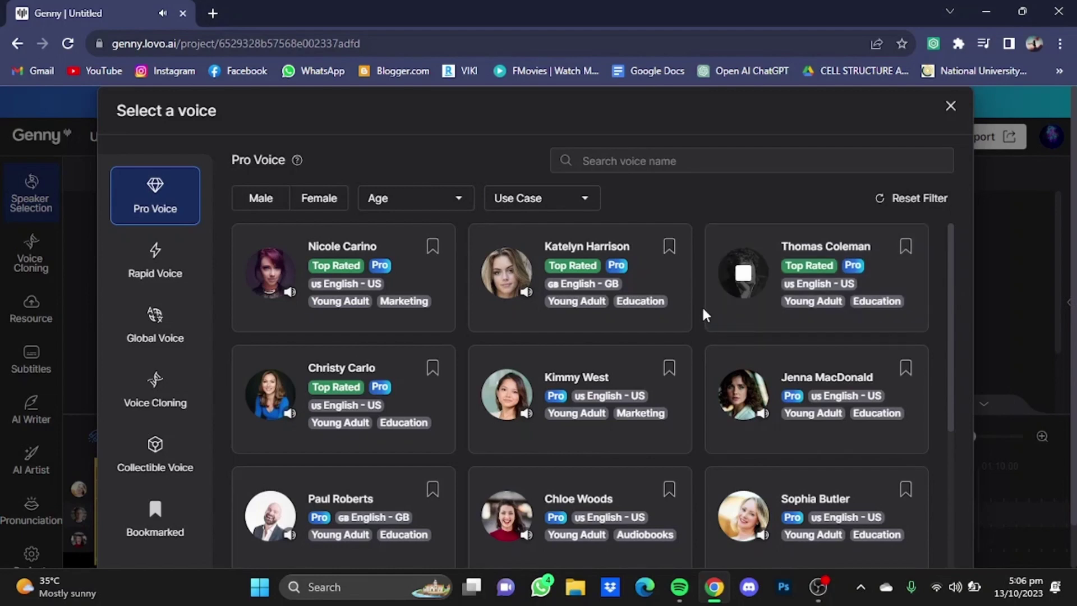
click(741, 275)
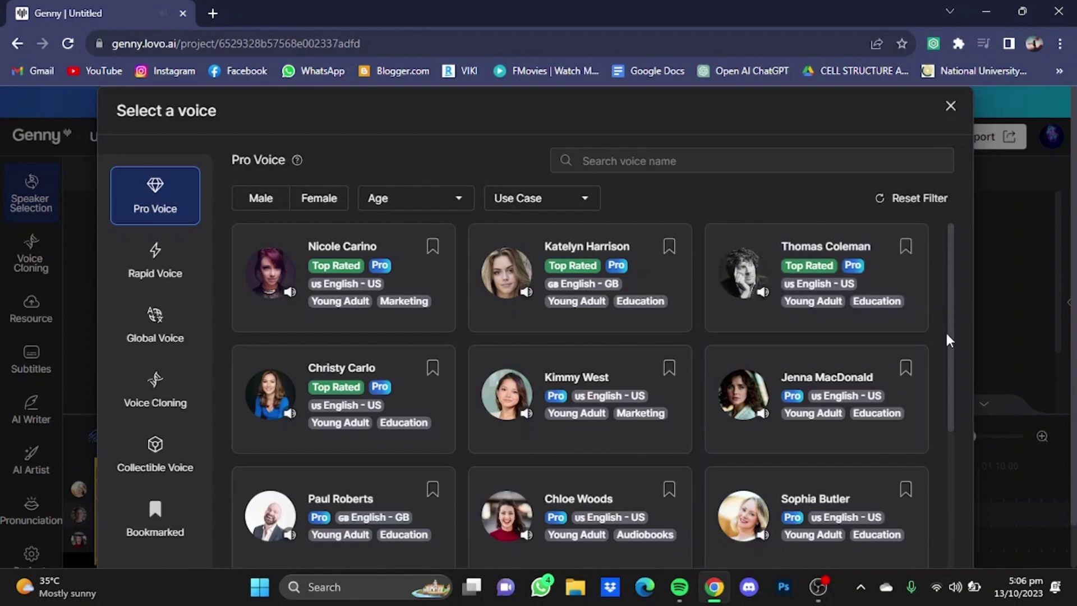
click(271, 400)
scroll(421, 427, down, 1)
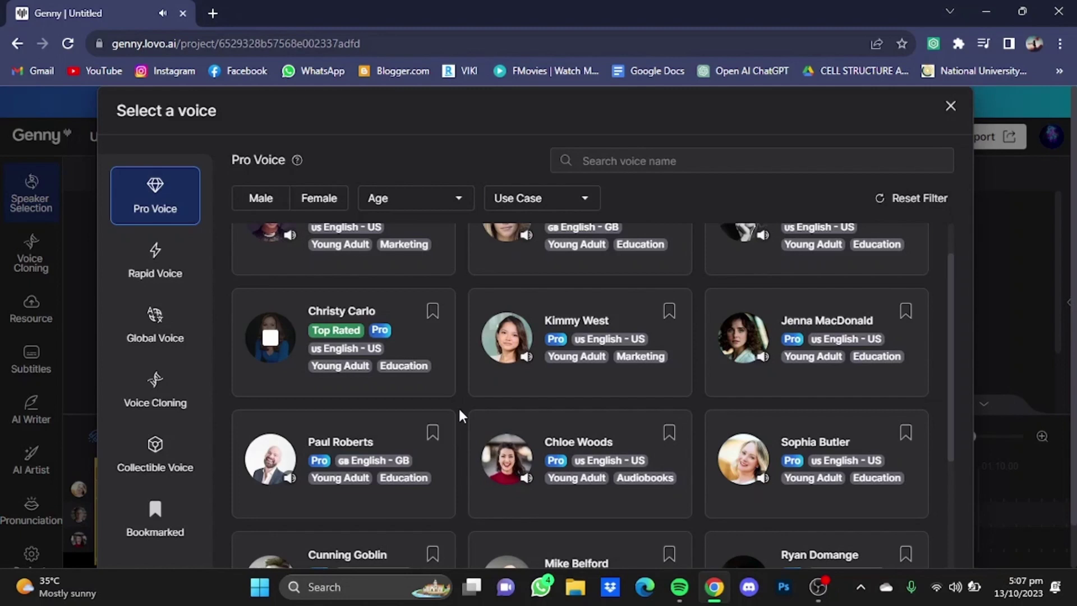
click(269, 338)
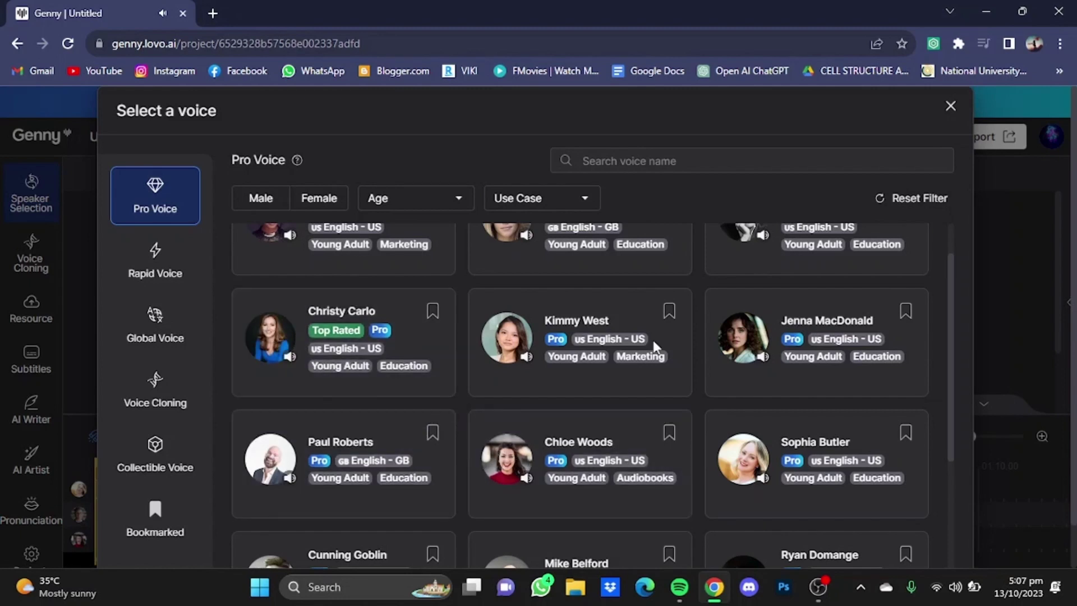
drag(951, 335, 947, 393)
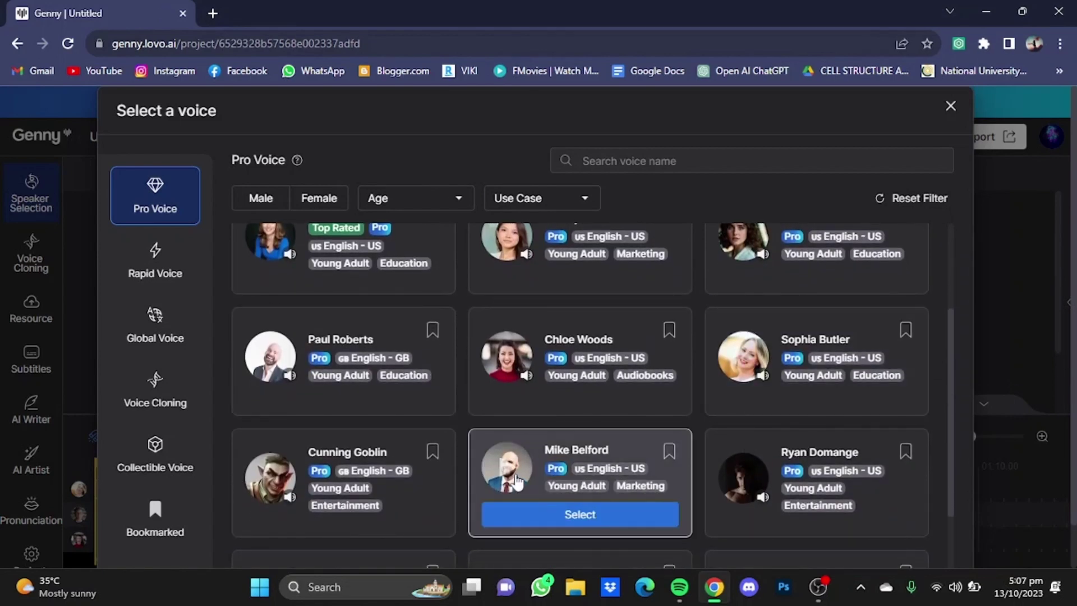
click(497, 473)
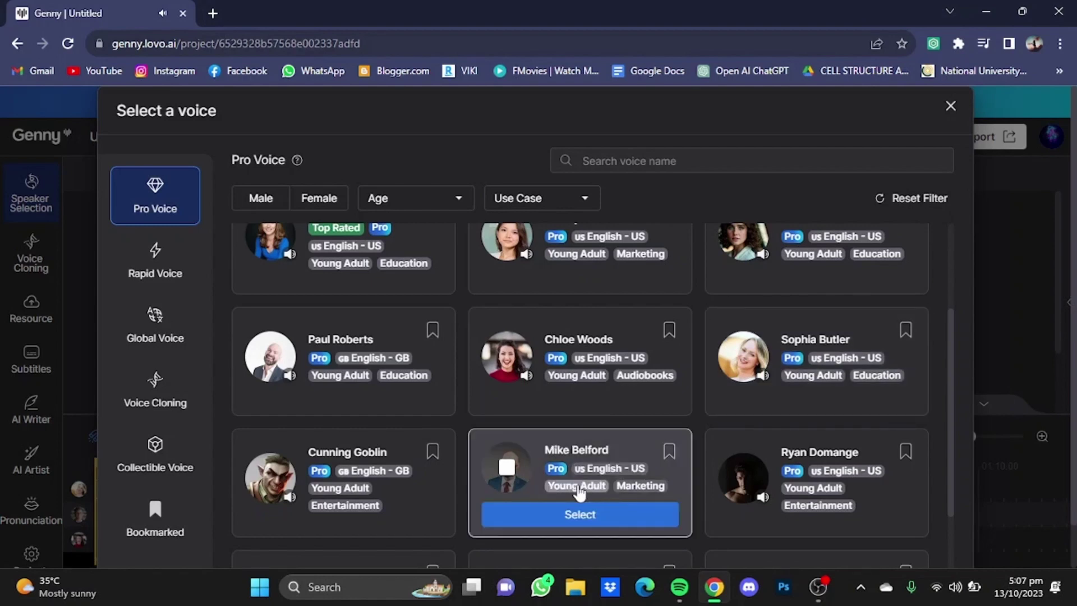
click(507, 468)
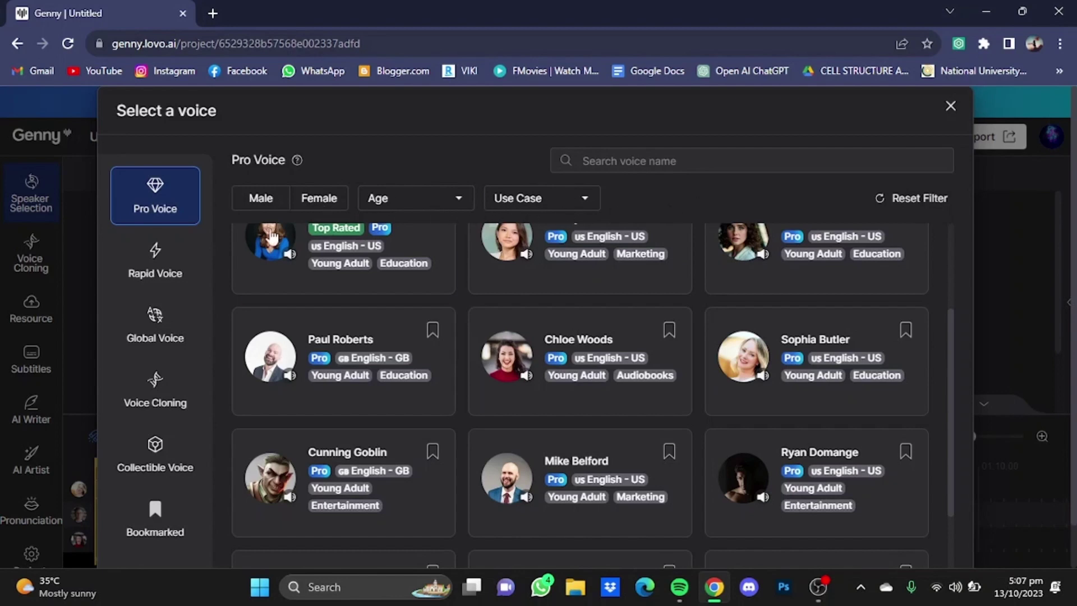
- Browse the Global voices' Language filter, then close the picker, keeping Sophia
click(175, 332)
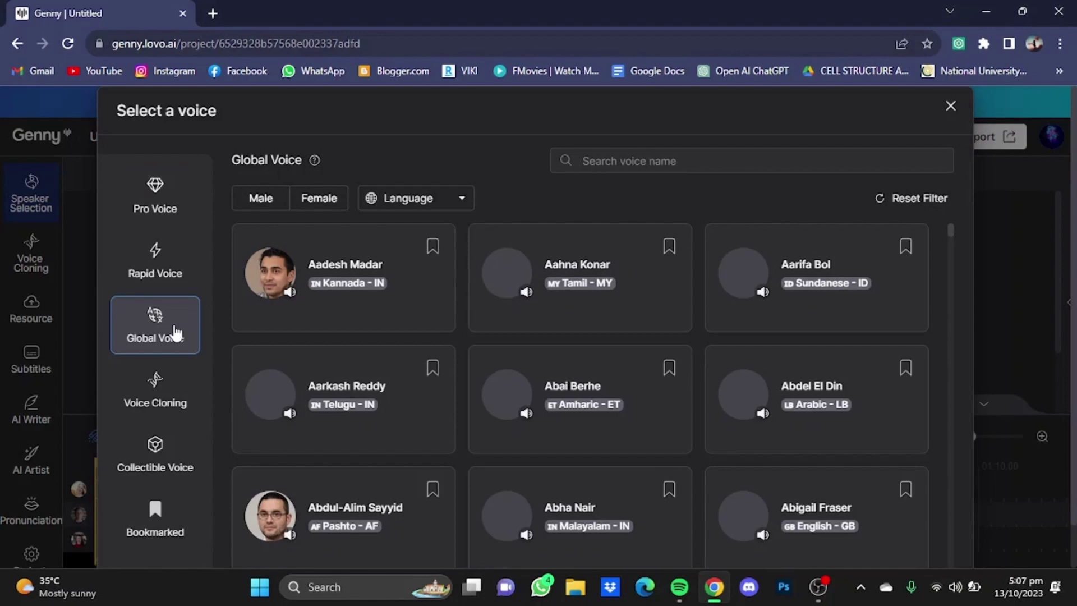
click(462, 201)
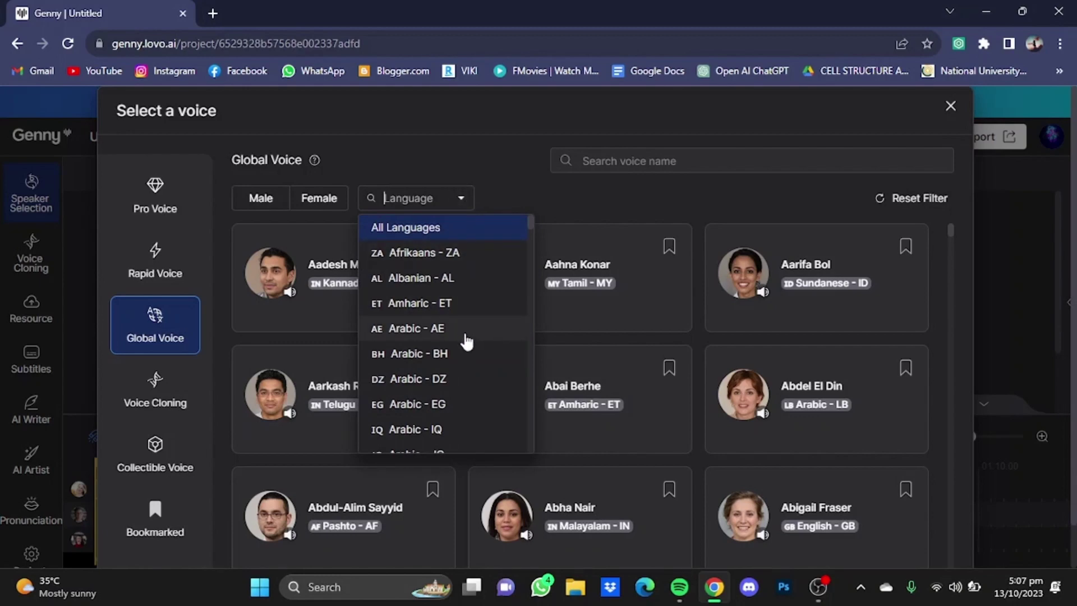
drag(528, 217, 530, 270)
key(Escape)
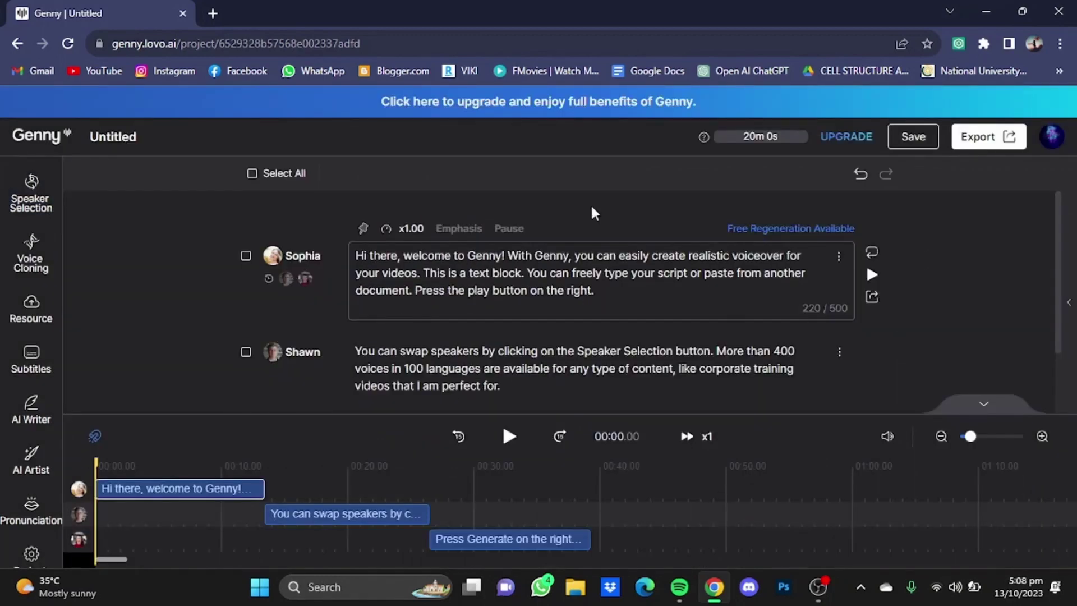
- Set the first block's speed to x1.15 and voice it with Rapid voice Bryan Lee Jr
click(419, 232)
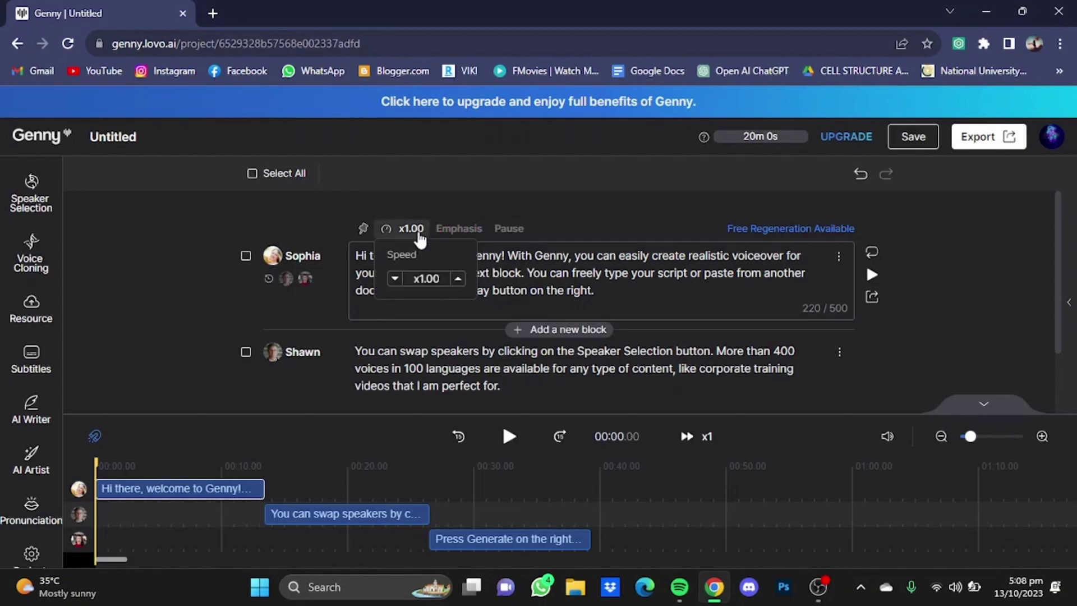
click(457, 279)
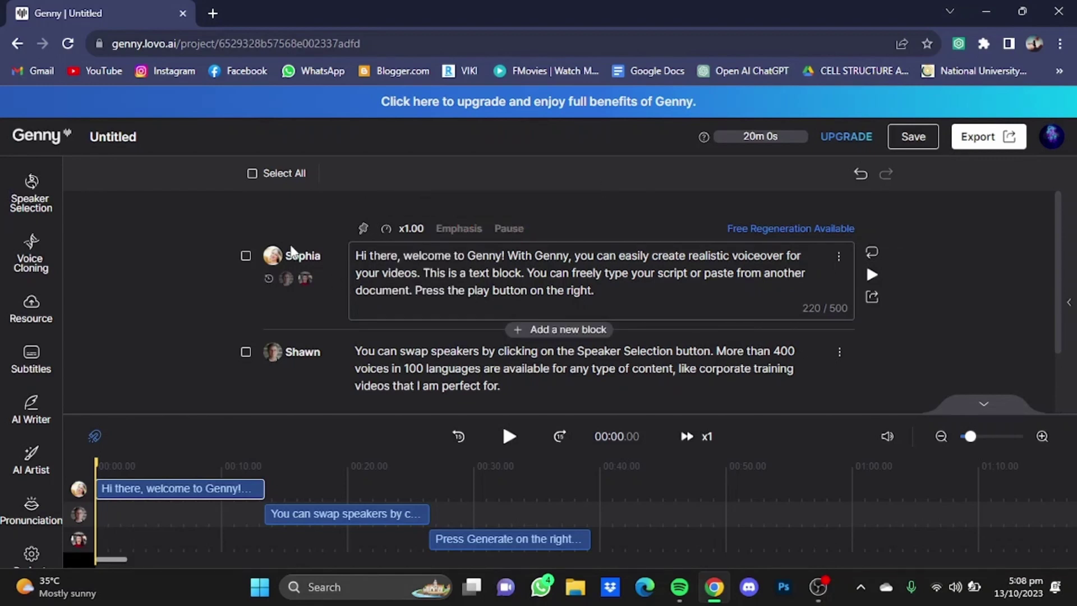
click(271, 257)
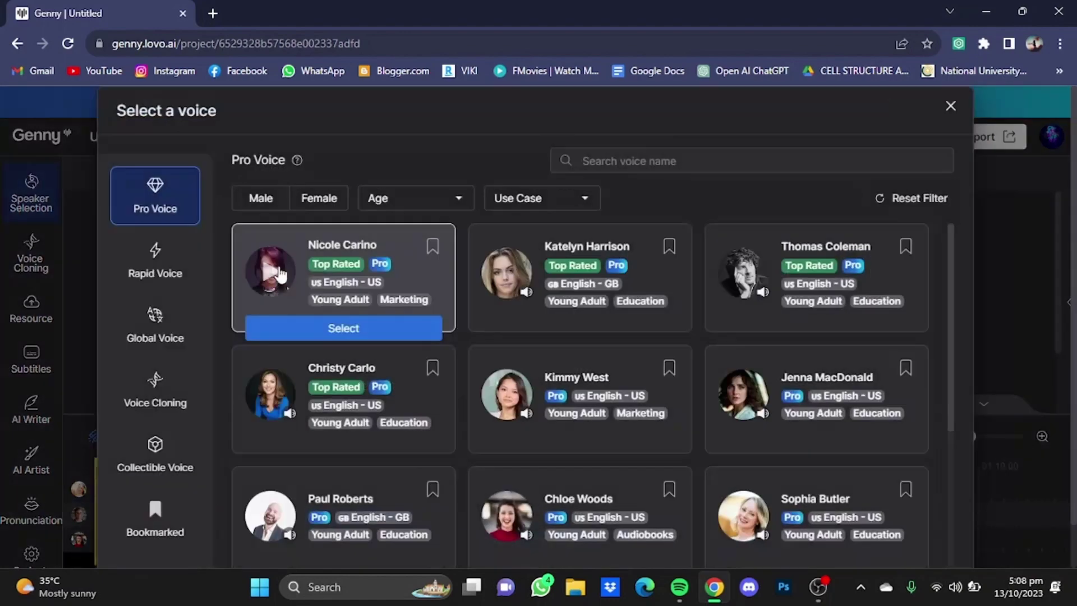
click(145, 285)
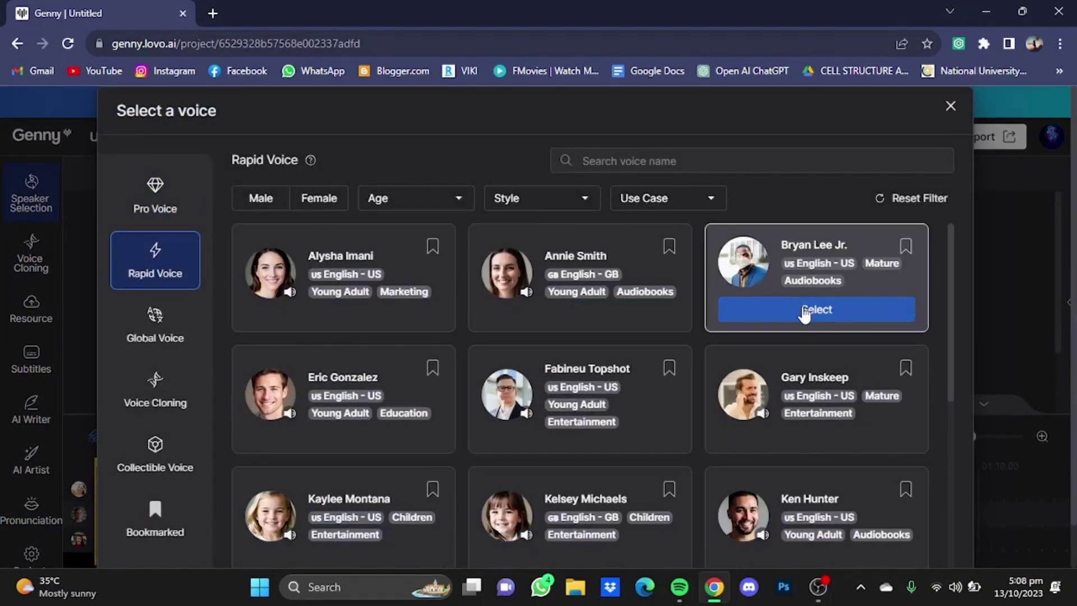
click(804, 311)
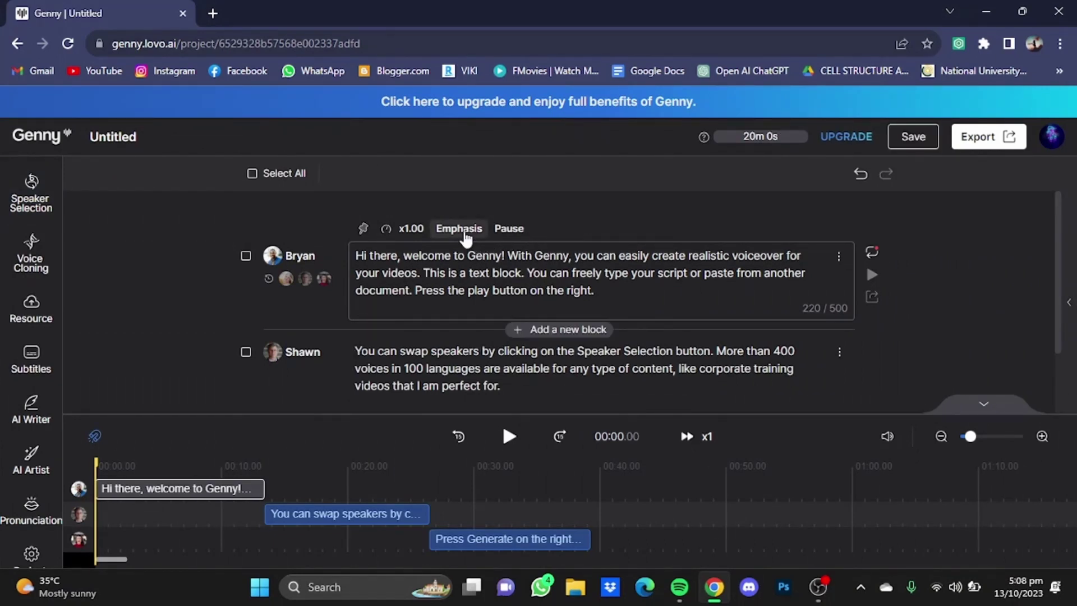
- Emphasise the word 'Genny!' in the first block
double_click(461, 256)
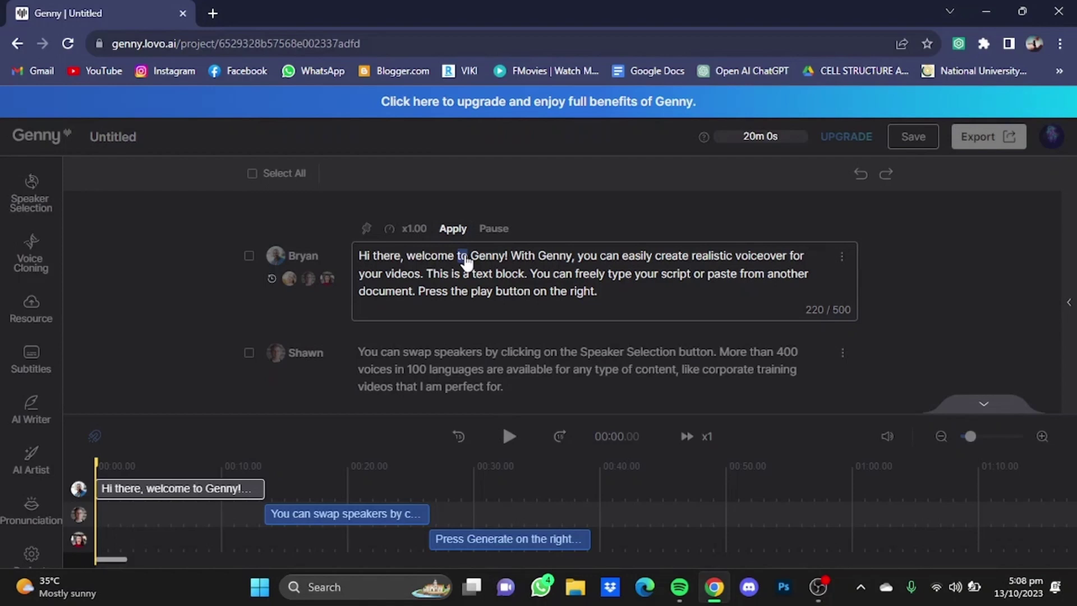
double_click(491, 258)
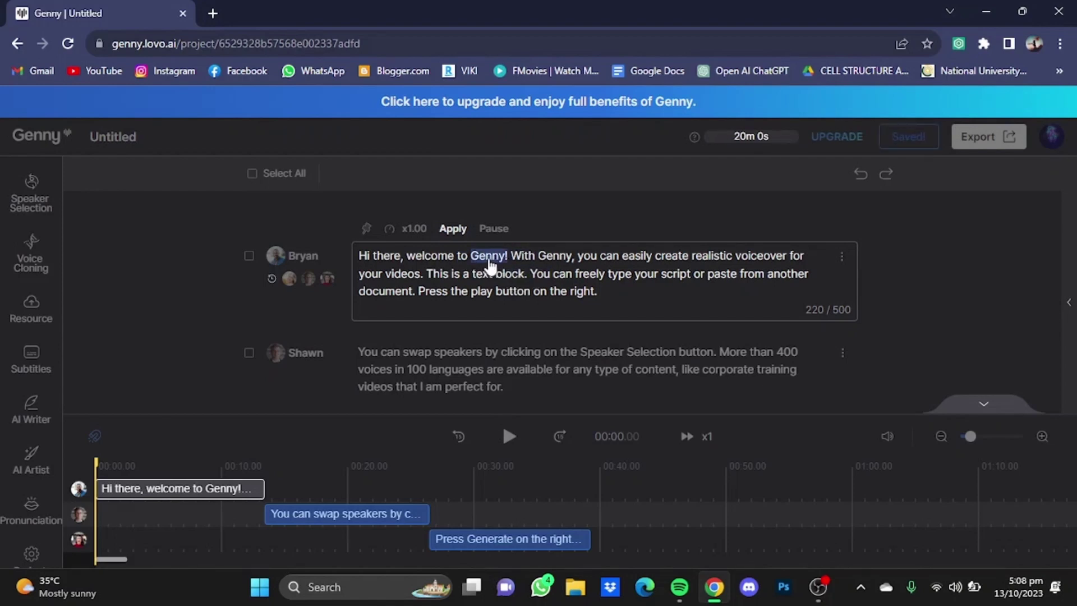
click(452, 228)
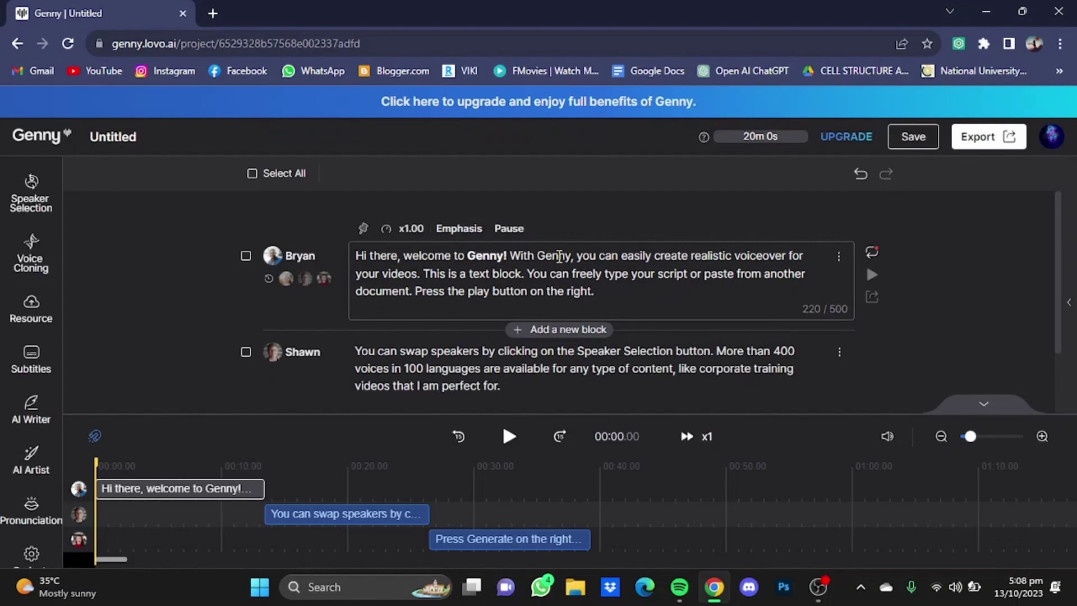
- Insert a 1s pause after the word 'easily'
click(511, 231)
drag(623, 256, 649, 260)
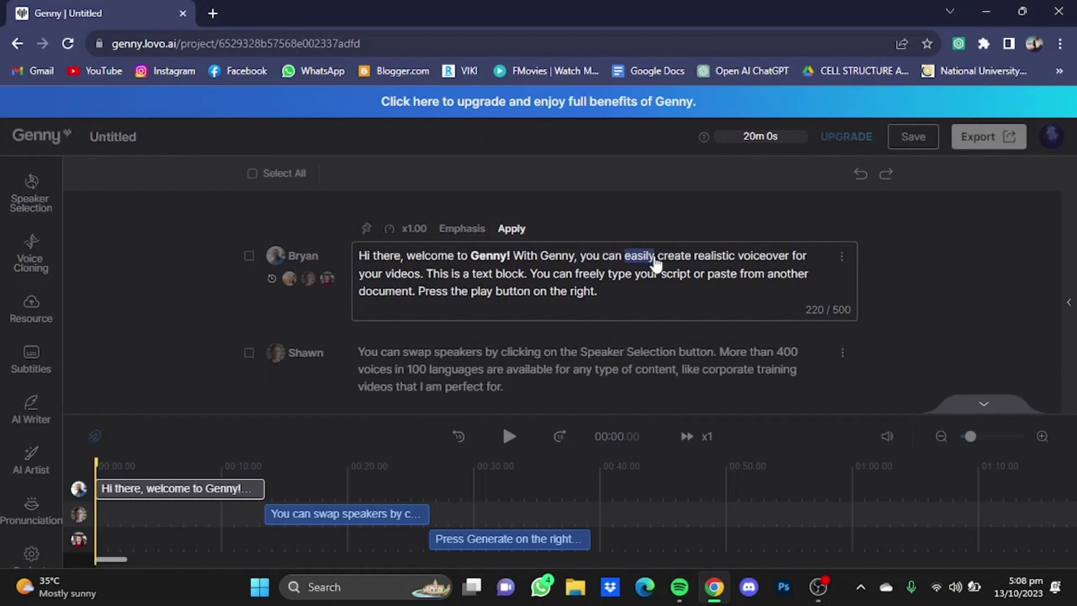
click(648, 261)
double_click(646, 261)
click(644, 261)
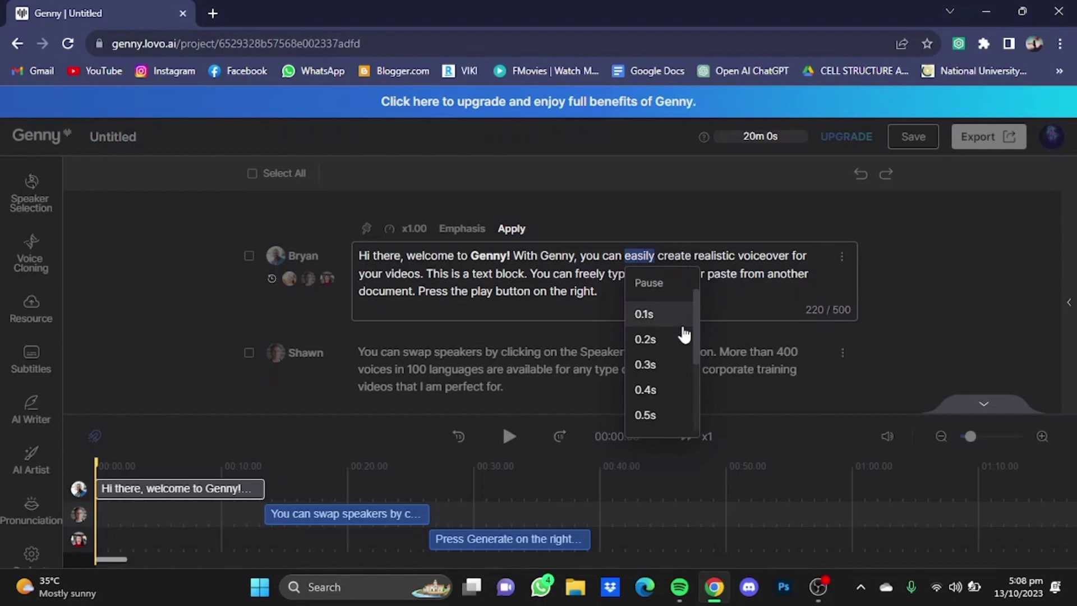
drag(697, 335, 701, 402)
click(653, 422)
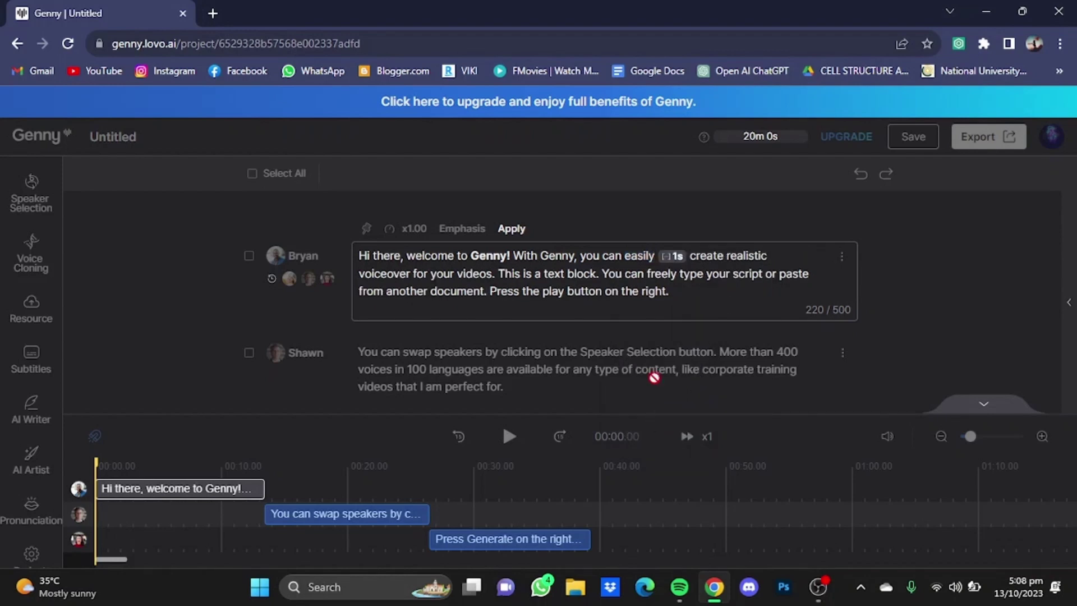
click(513, 230)
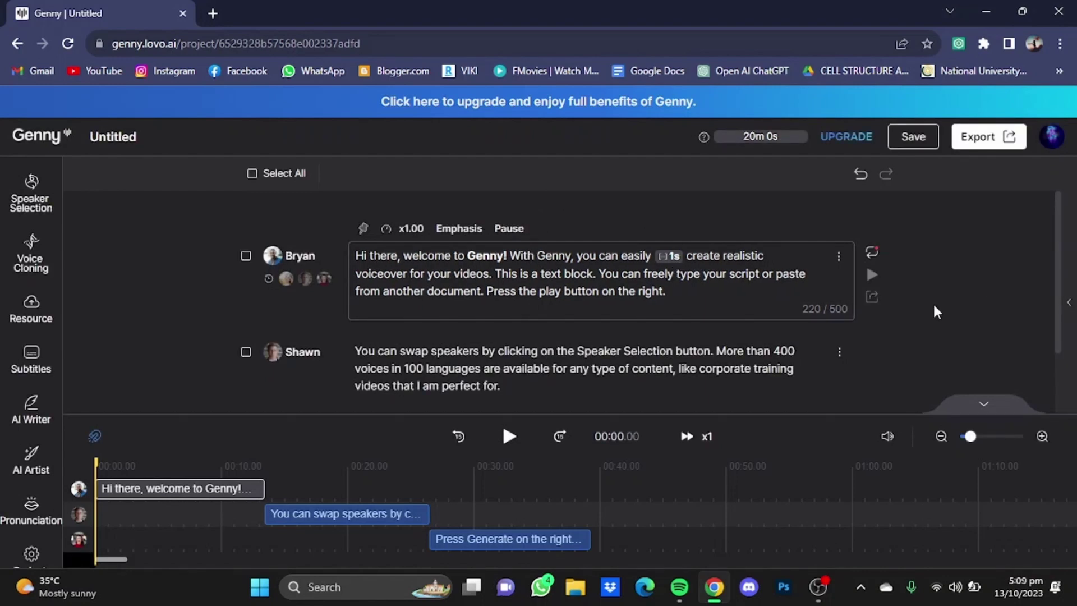
- Search Pixabay audio for 'bgm' and add the BLACK BOX intro music track
click(33, 293)
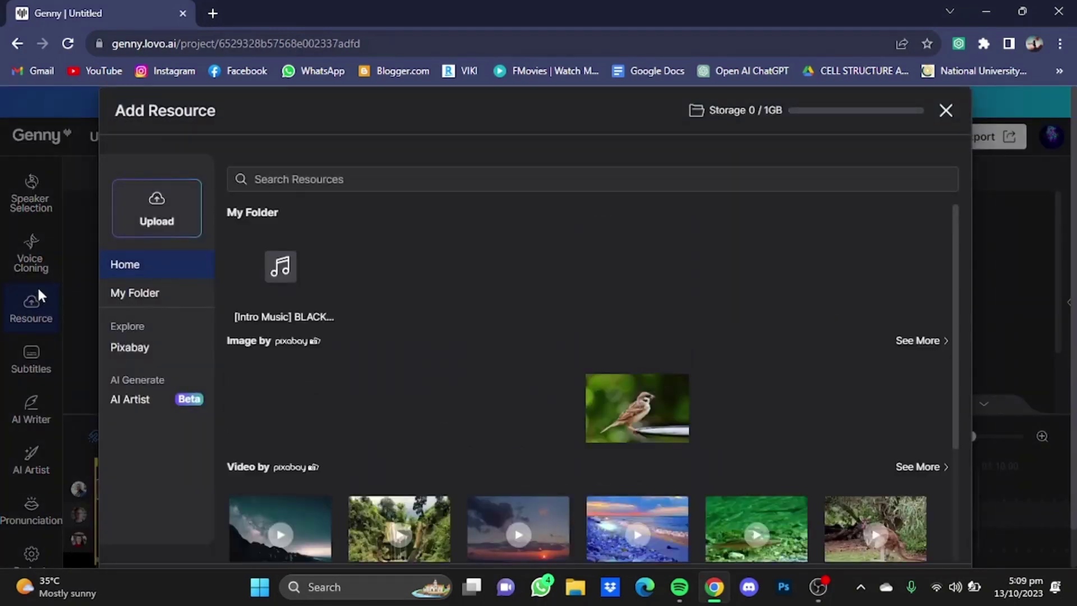
click(150, 350)
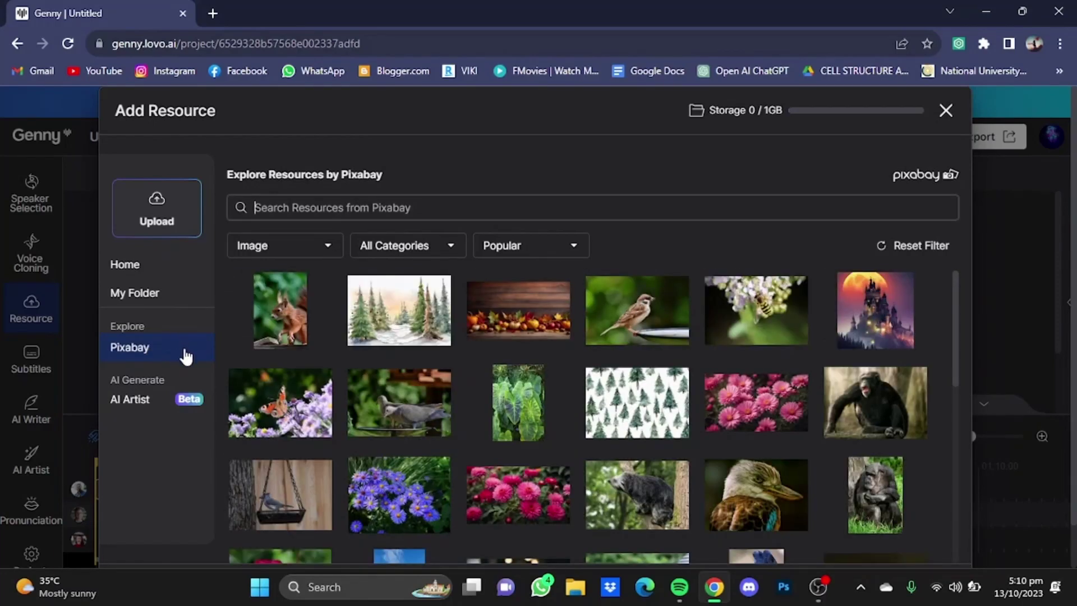
click(325, 250)
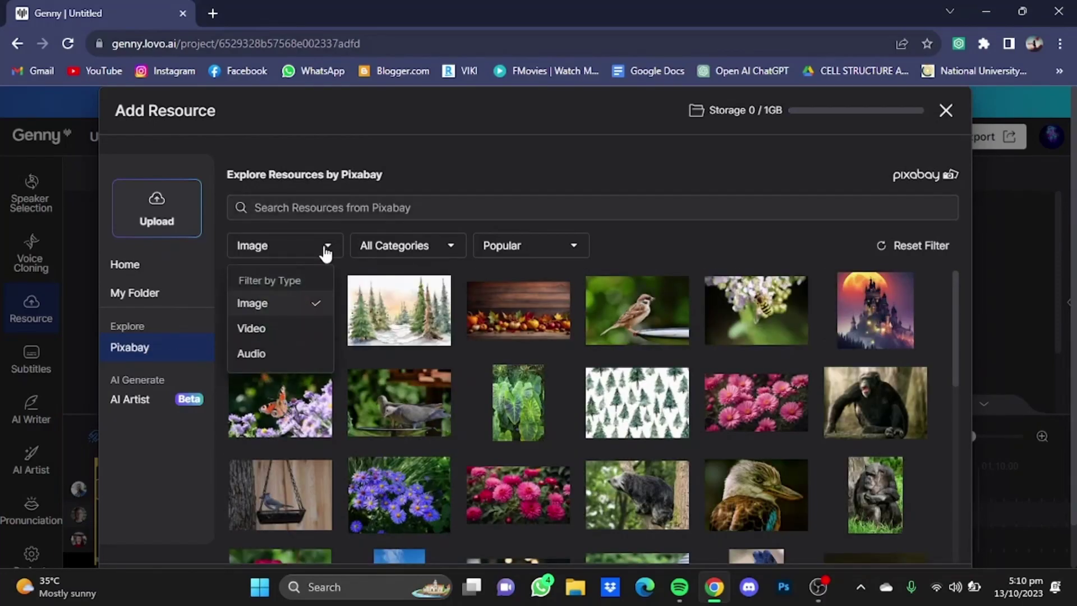
click(275, 354)
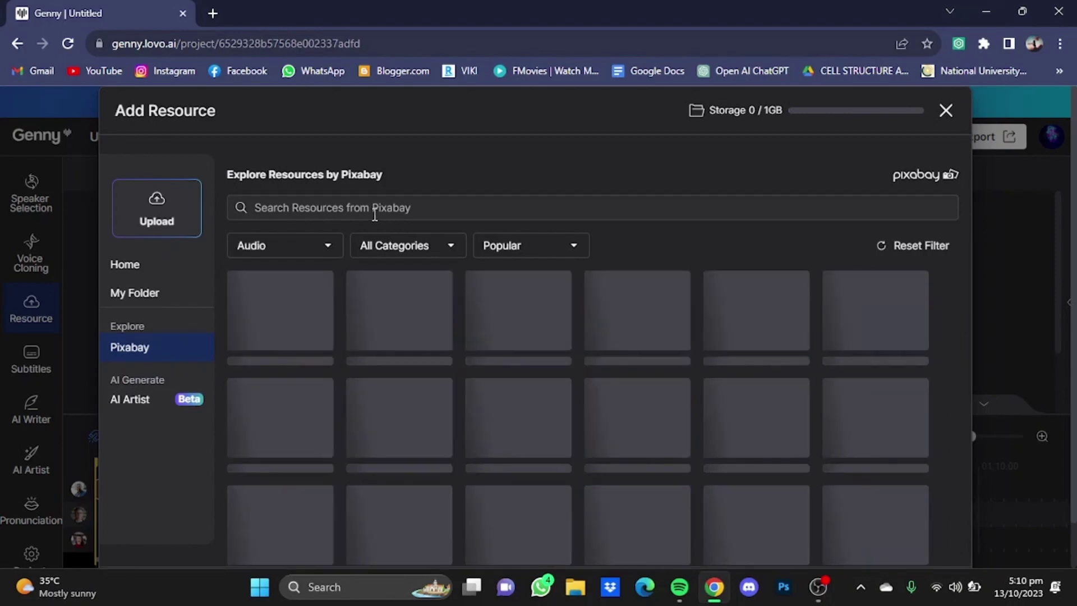
click(370, 200)
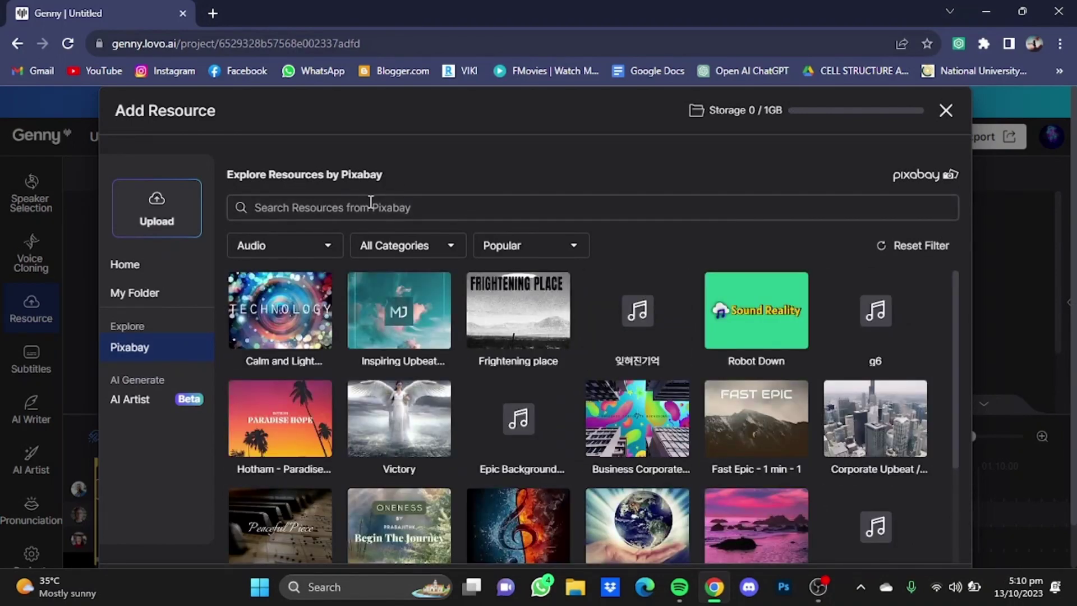
text(bgm)
key(Return)
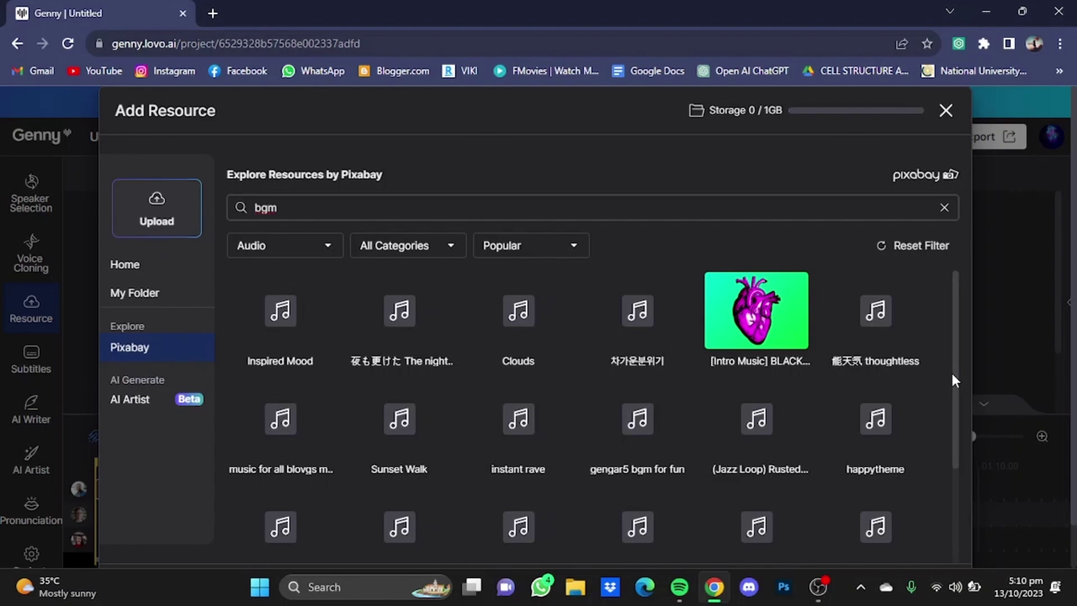
click(753, 318)
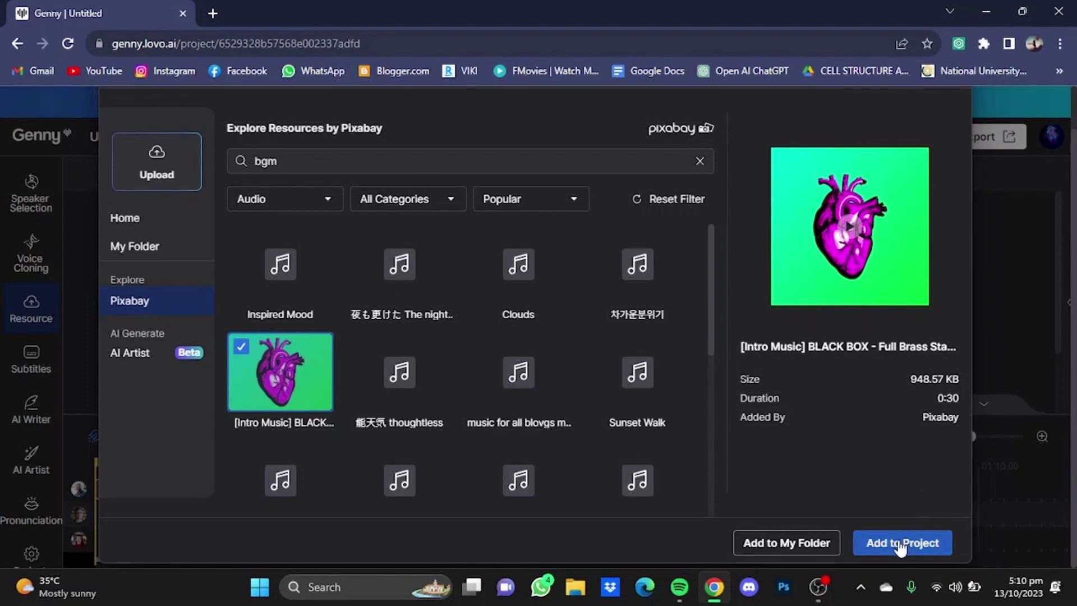
click(900, 544)
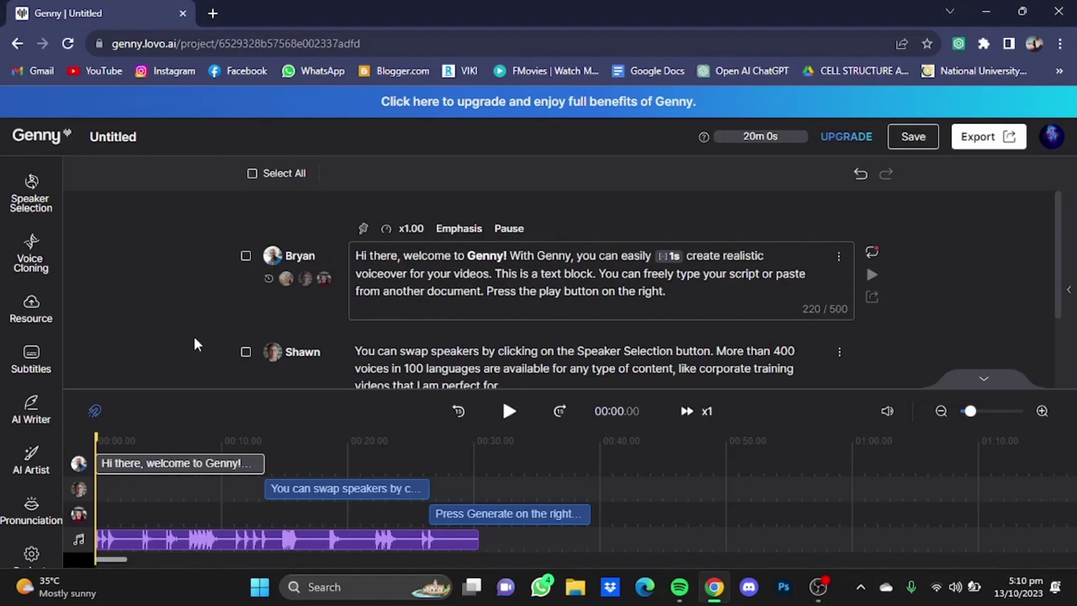
right_click(186, 463)
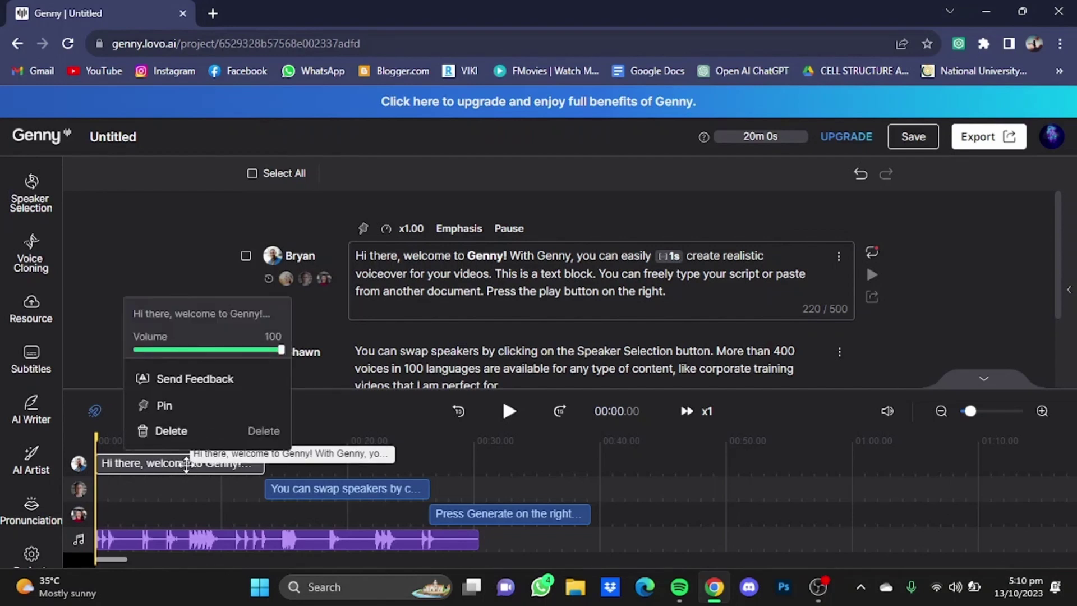
mouse_move(281, 349)
mouse_down()
mouse_move(201, 357)
mouse_move(284, 349)
mouse_up()
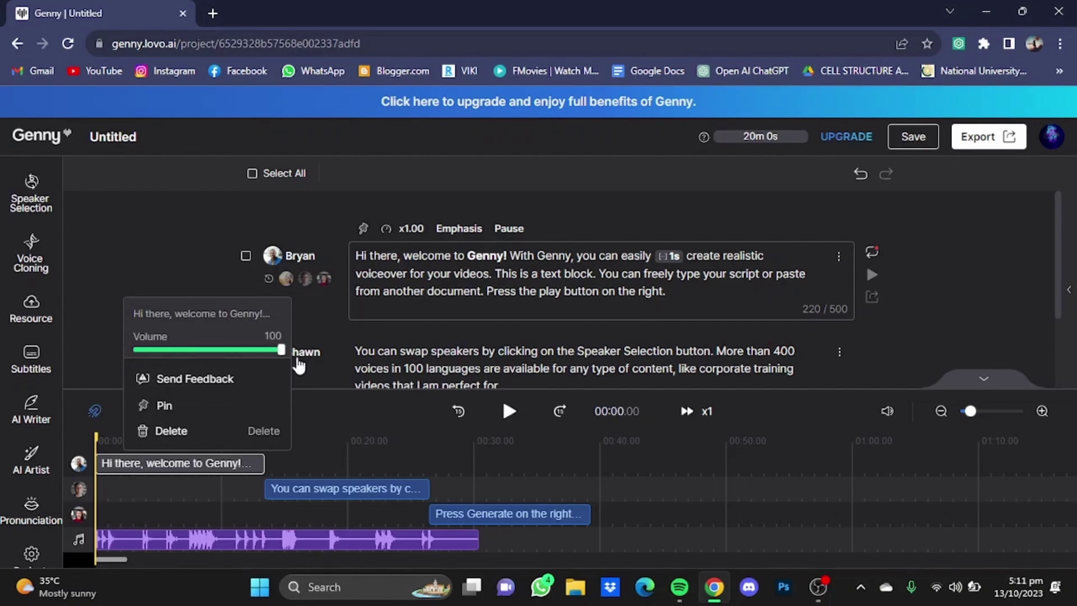
click(140, 276)
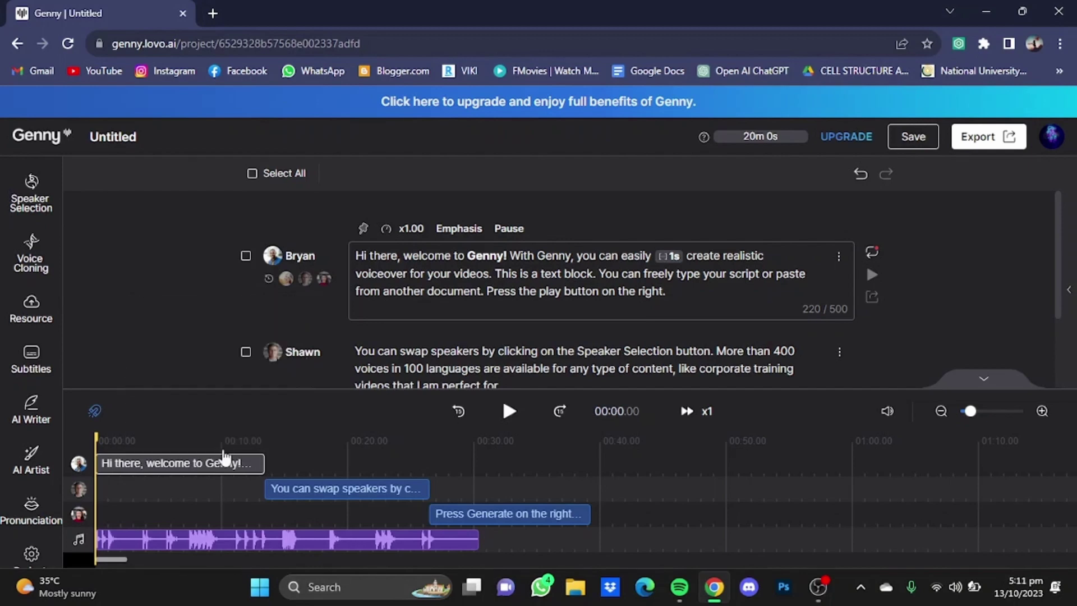
right_click(190, 537)
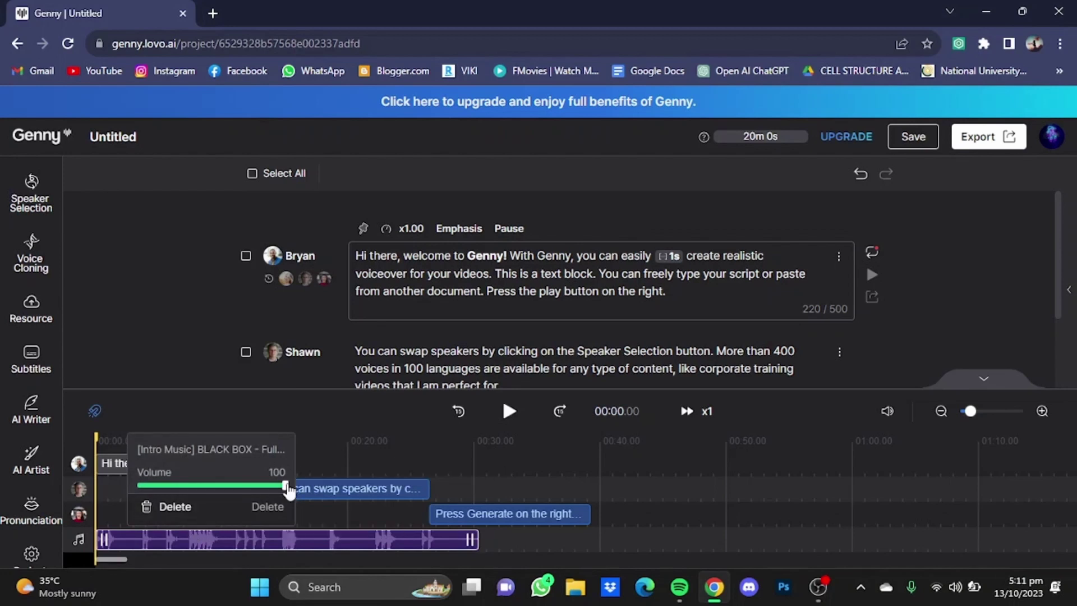
mouse_move(288, 486)
mouse_down()
mouse_move(246, 490)
mouse_move(283, 486)
mouse_up()
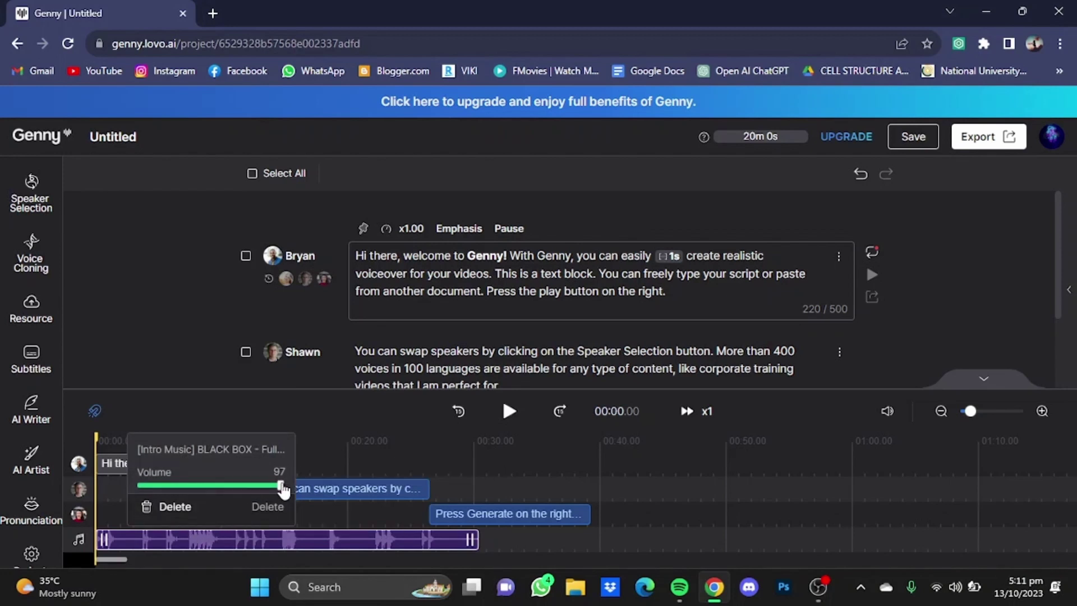
click(207, 339)
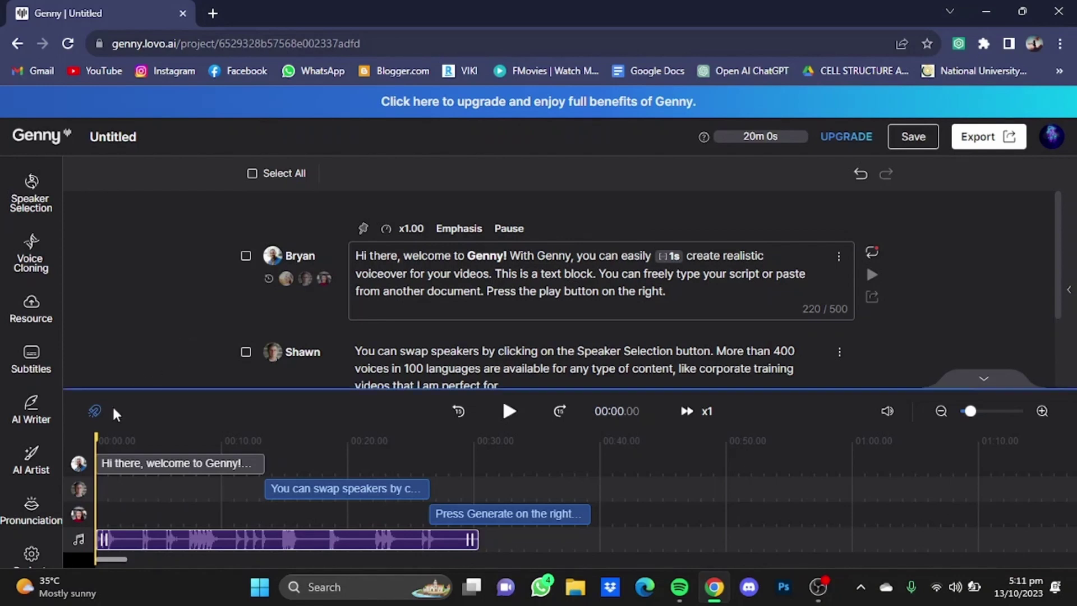
click(32, 511)
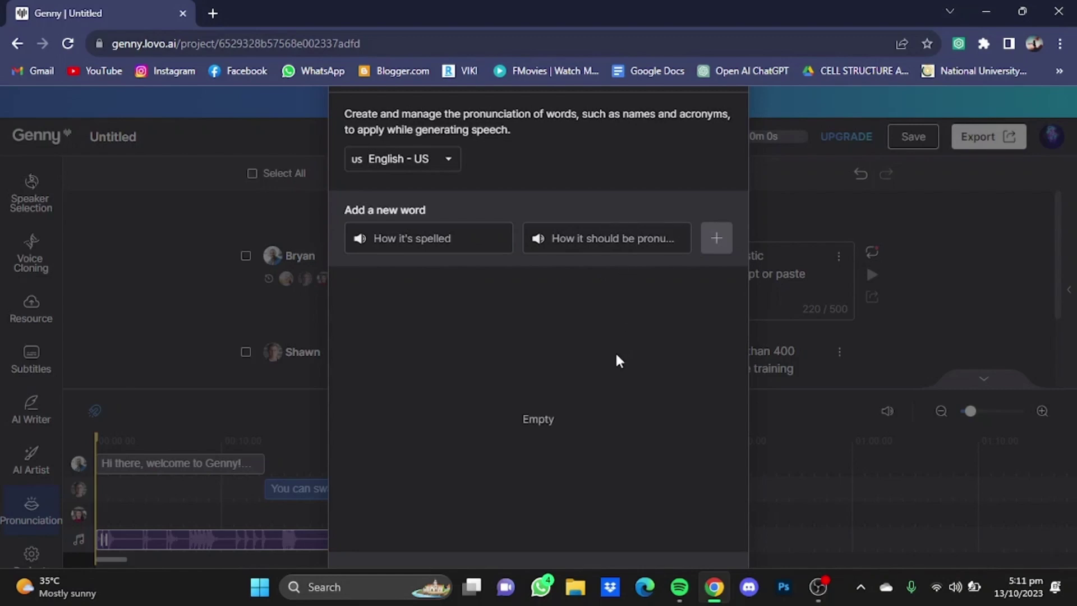
click(211, 305)
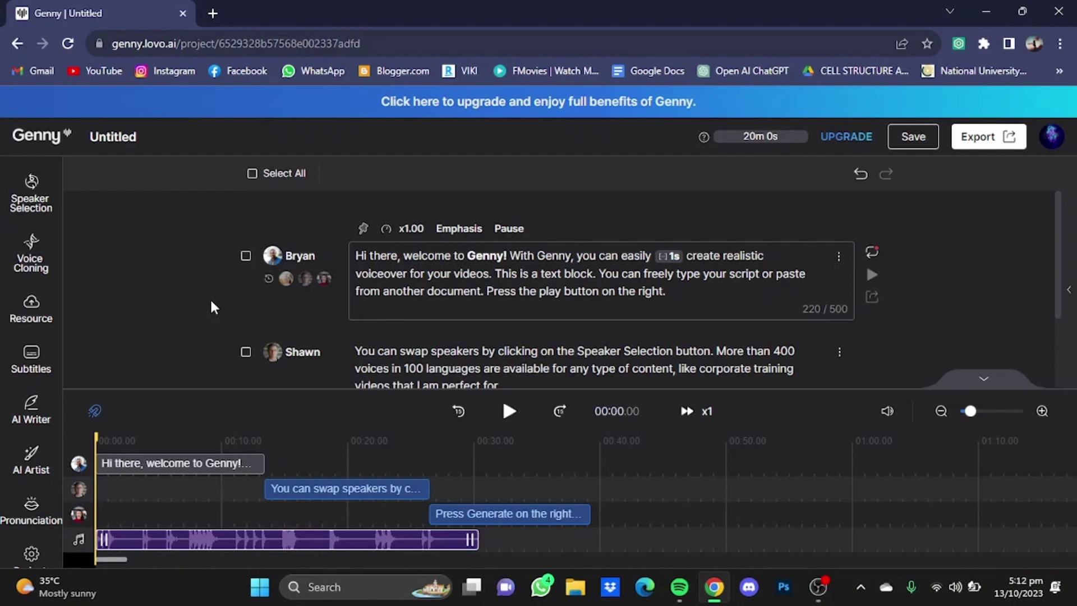
- Reopen Bryan's voice choices and scroll down the Rapid Voice speakers
click(273, 257)
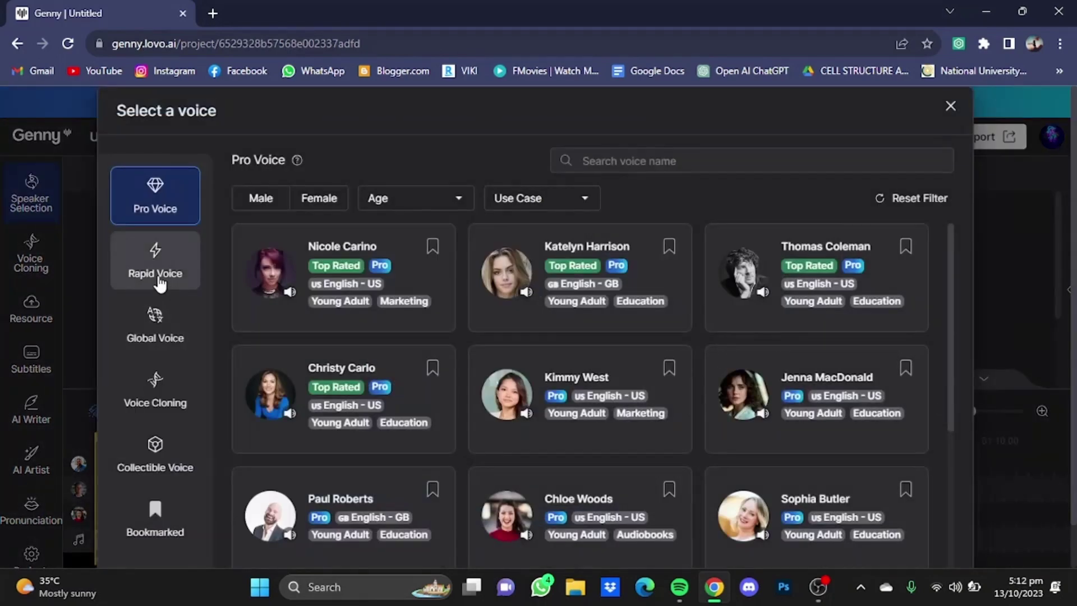
click(160, 278)
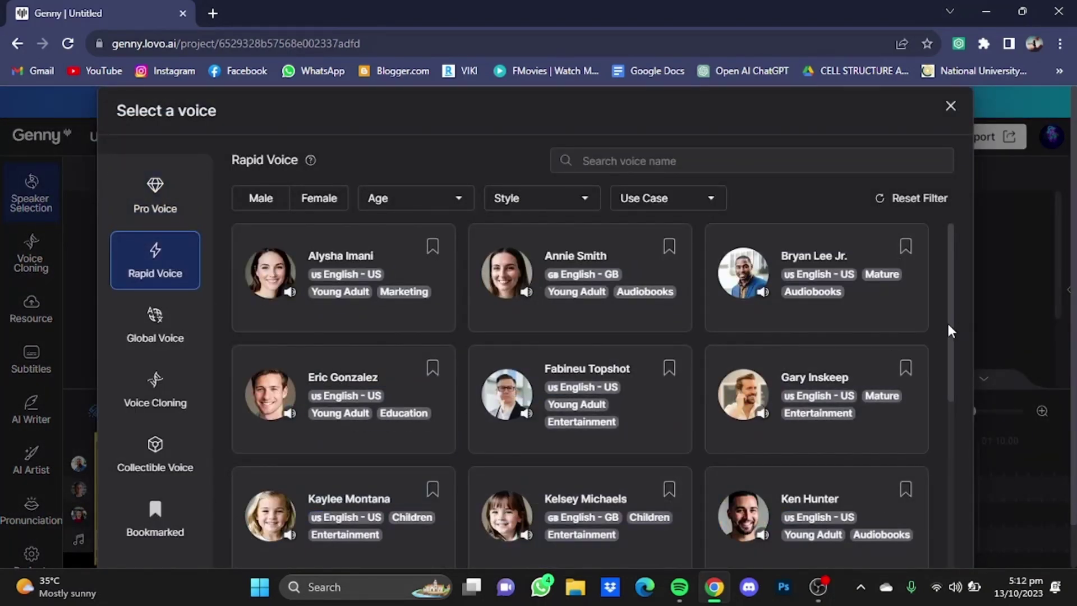
drag(948, 326, 948, 398)
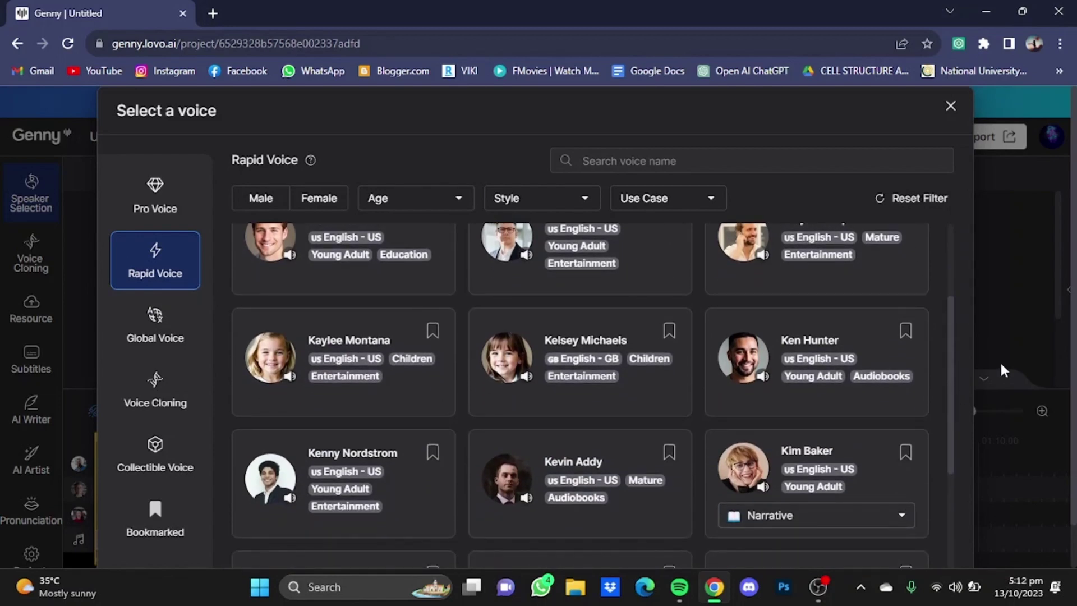